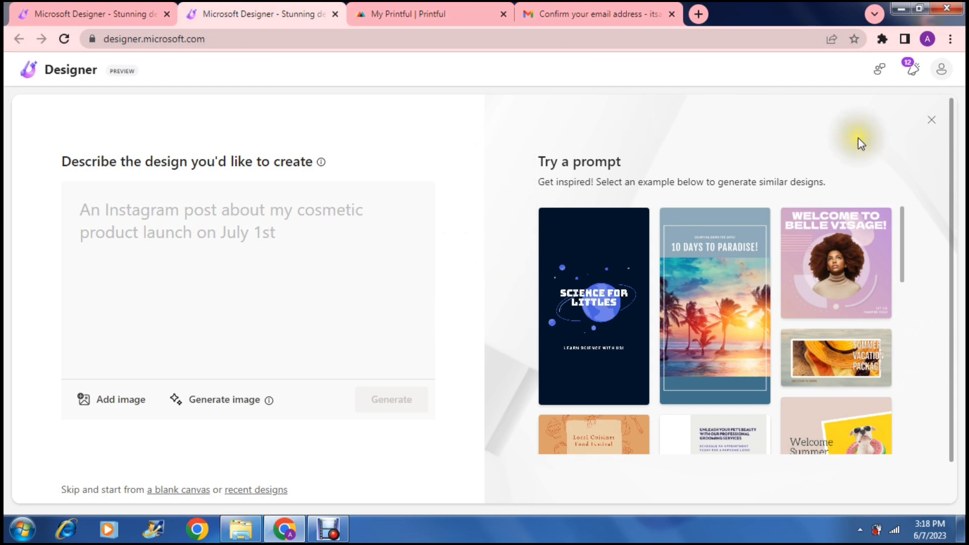
Generate designs from the prompt "A facebook ad for my new chiili sauce".
{"action": "left_click", "coordinate": [903, 221]}
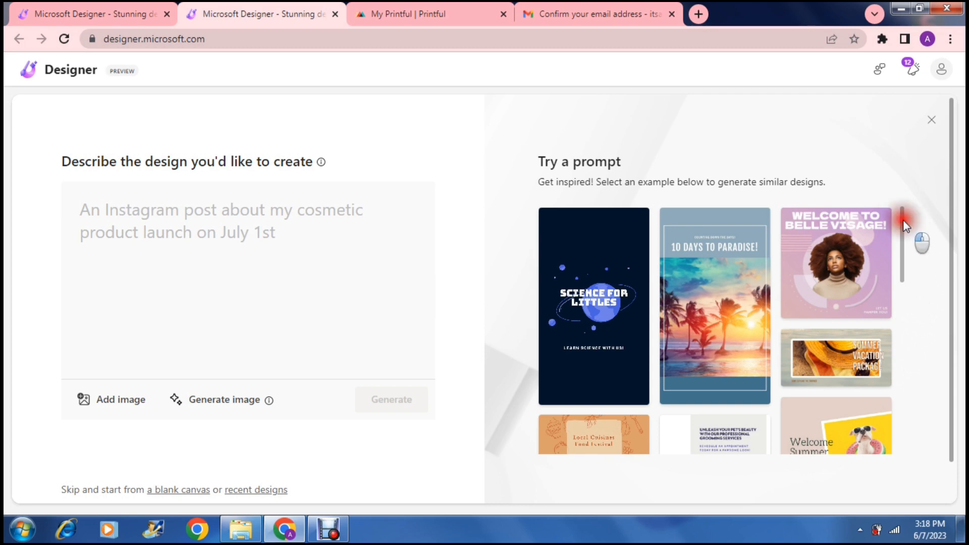
{"action": "mouse_move", "coordinate": [903, 220]}
{"action": "left_mouse_down"}
{"action": "mouse_move", "coordinate": [891, 347]}
{"action": "mouse_move", "coordinate": [886, 211]}
{"action": "left_mouse_up"}
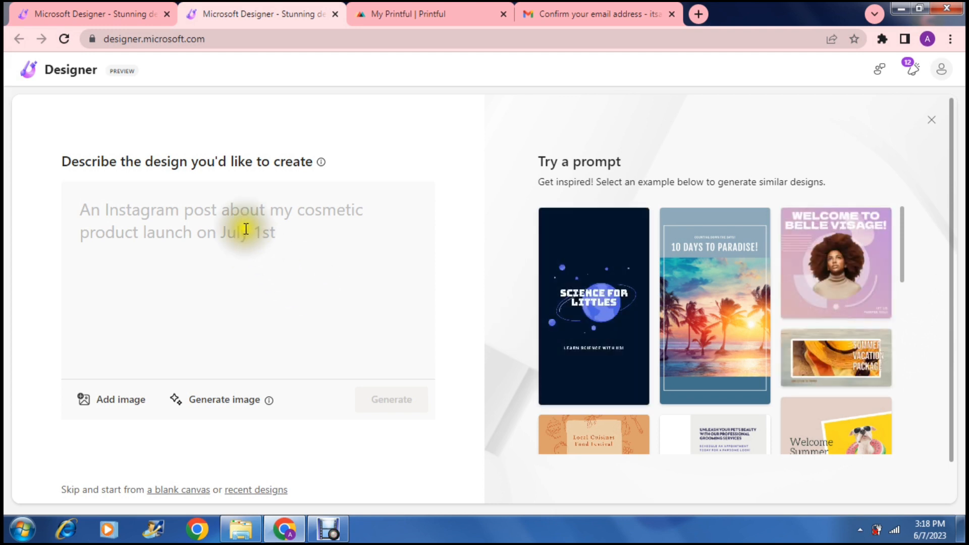
{"action": "left_click", "coordinate": [235, 216]}
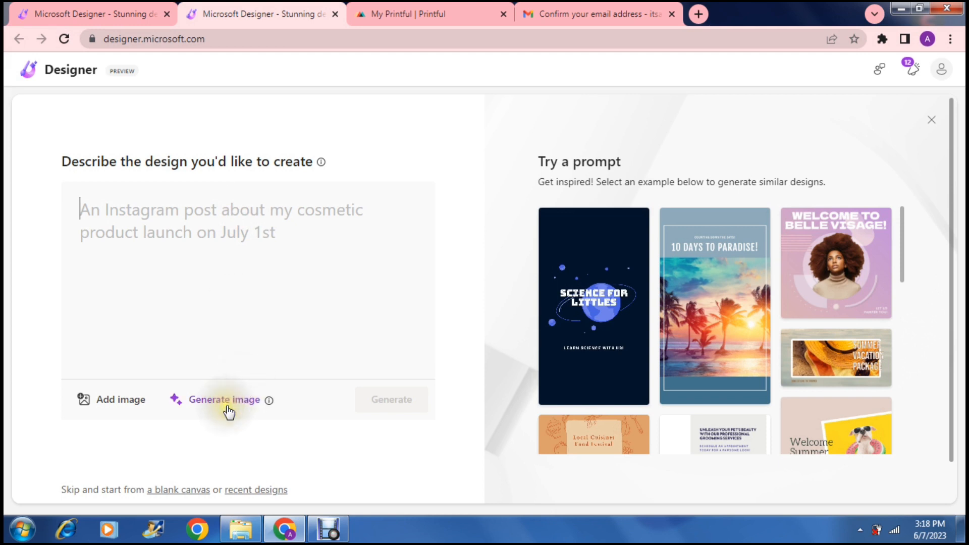
{"action": "left_click", "coordinate": [120, 403]}
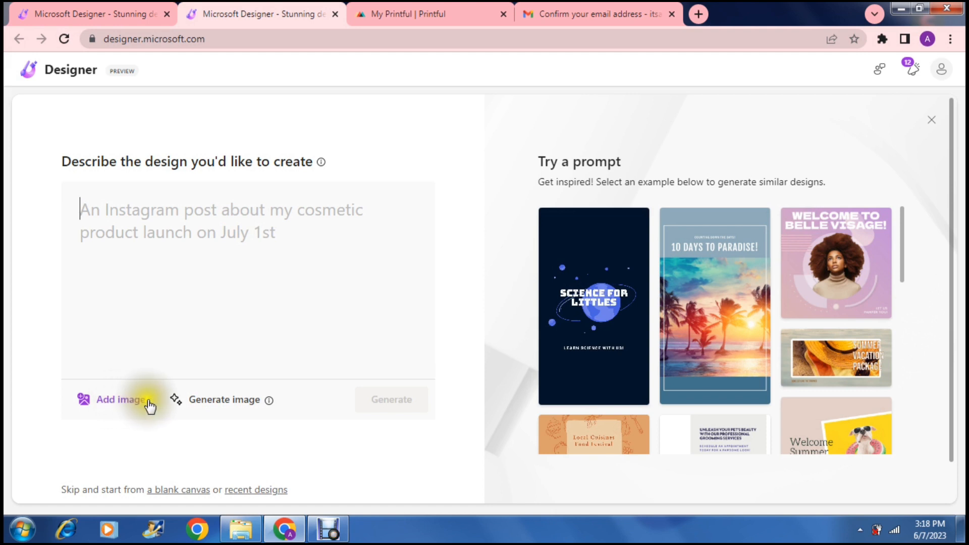
{"action": "left_click", "coordinate": [208, 218]}
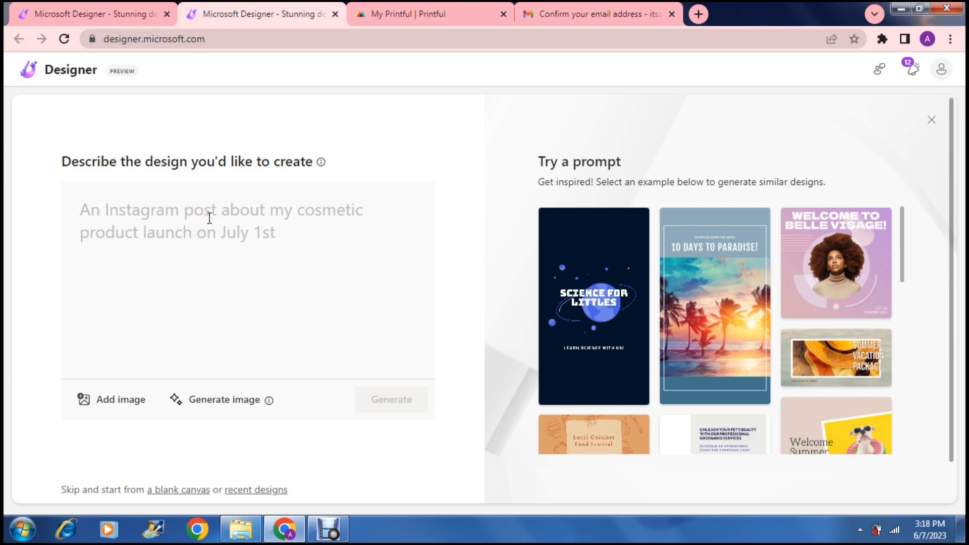
{"action": "type", "text": "A fac"}
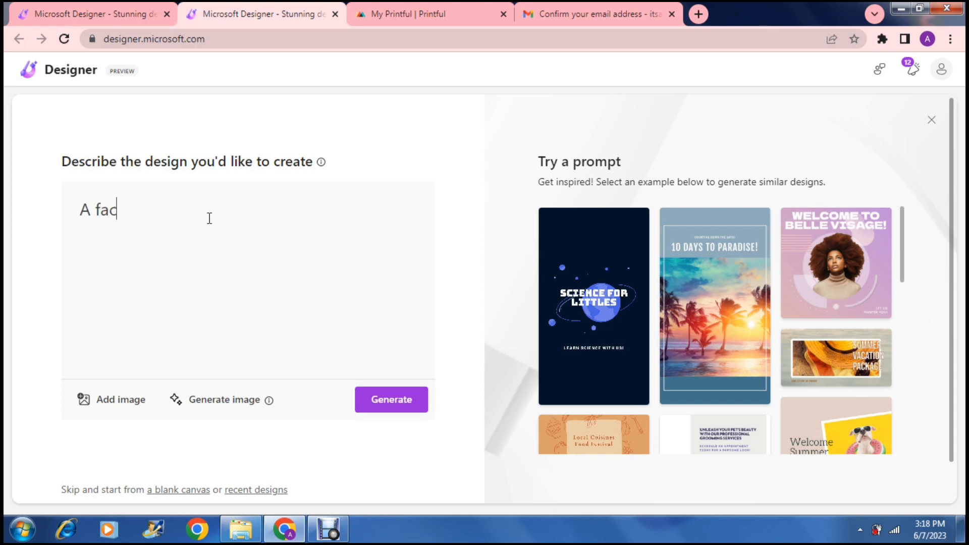
{"action": "type", "text": "ebook ad "}
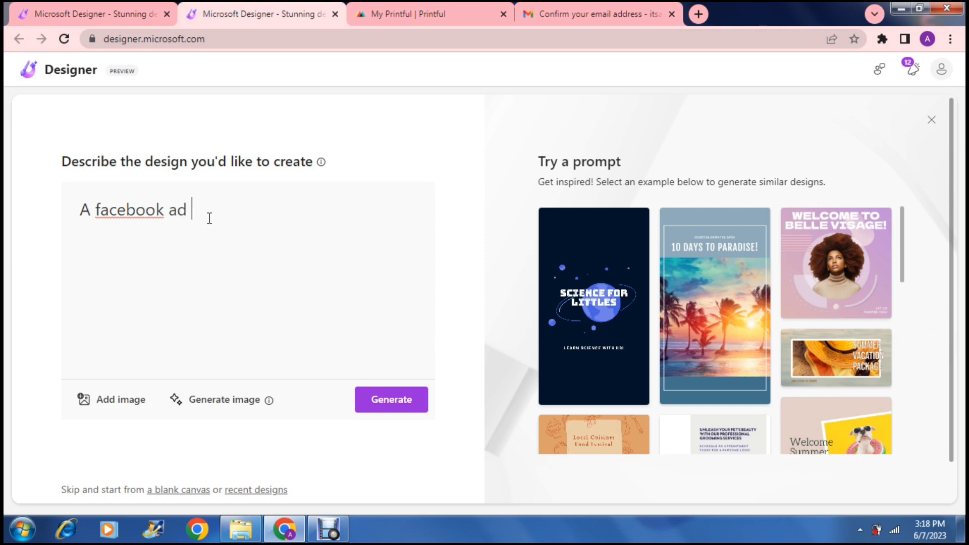
{"action": "type", "text": "for my new chiili "}
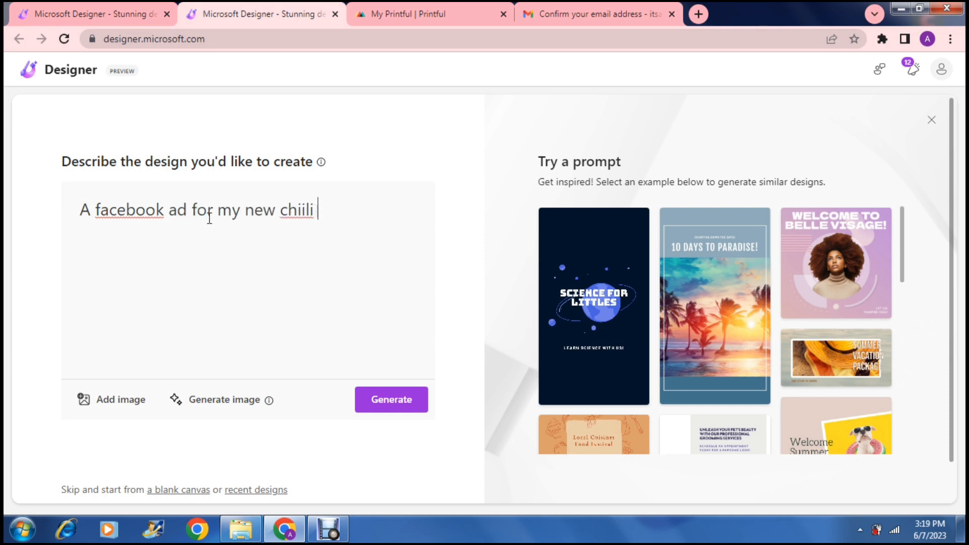
{"action": "type", "text": "sauce"}
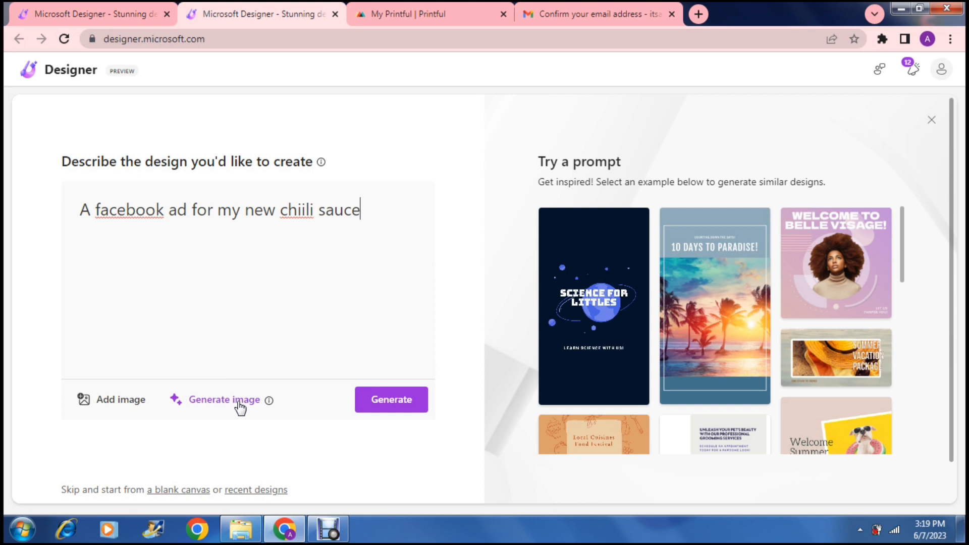
{"action": "left_click", "coordinate": [391, 408]}
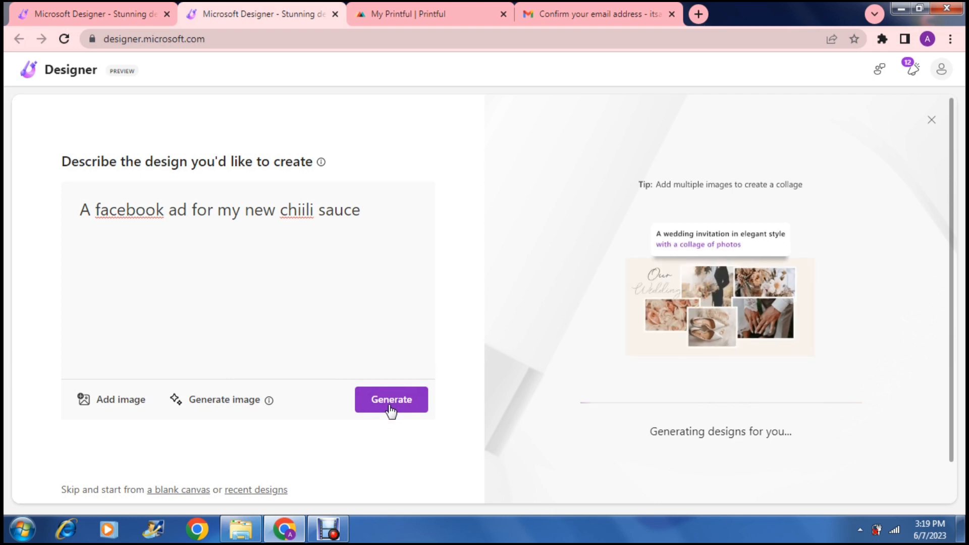
{"action": "left_click", "coordinate": [486, 316]}
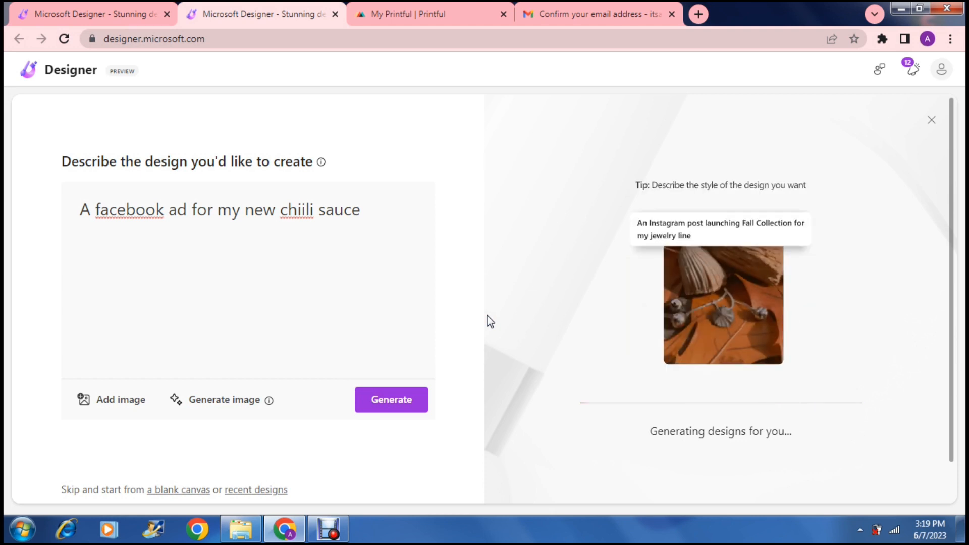
{"action": "left_click", "coordinate": [458, 287]}
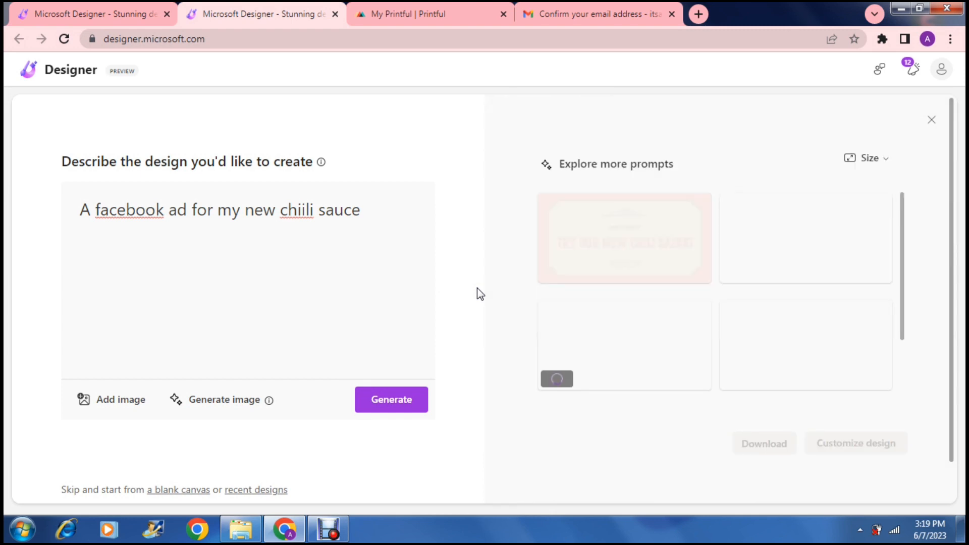
{"action": "left_click", "coordinate": [436, 250]}
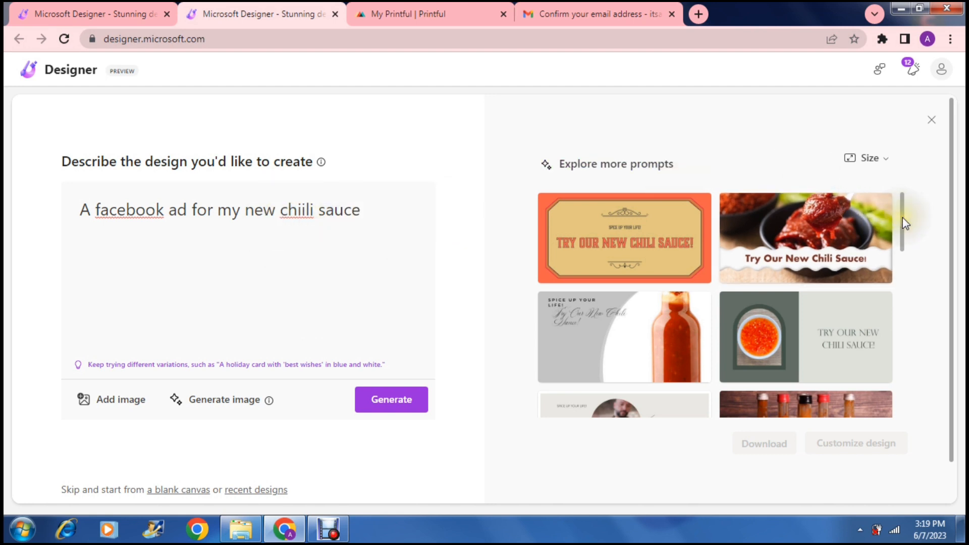
Look through the generated chili sauce ad designs and the size options offered for them.
{"action": "scroll", "coordinate": [903, 227], "scroll_direction": "down", "scroll_amount": 1}
{"action": "scroll", "coordinate": [903, 227], "scroll_direction": "down", "scroll_amount": 5}
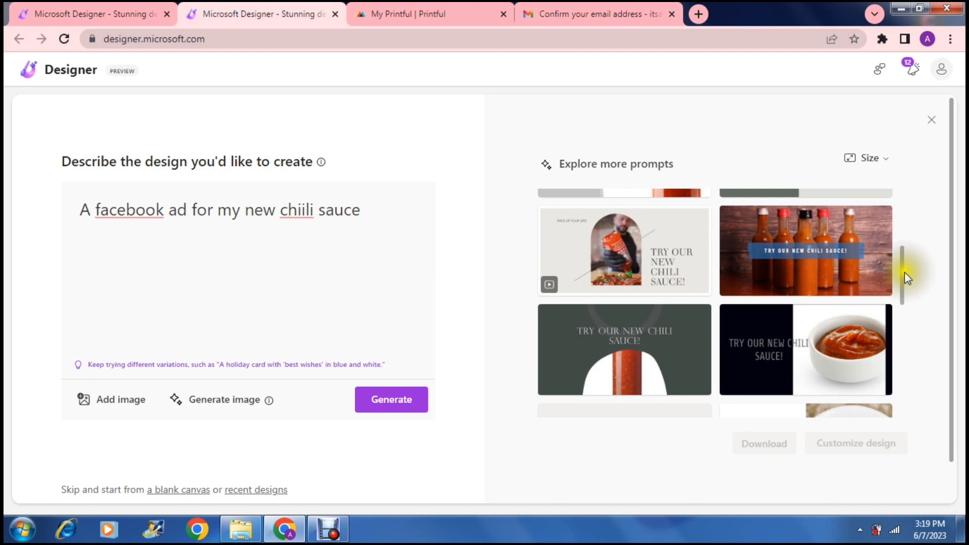
{"action": "mouse_move", "coordinate": [904, 271]}
{"action": "left_mouse_down"}
{"action": "mouse_move", "coordinate": [904, 311]}
{"action": "mouse_move", "coordinate": [901, 258]}
{"action": "left_mouse_up"}
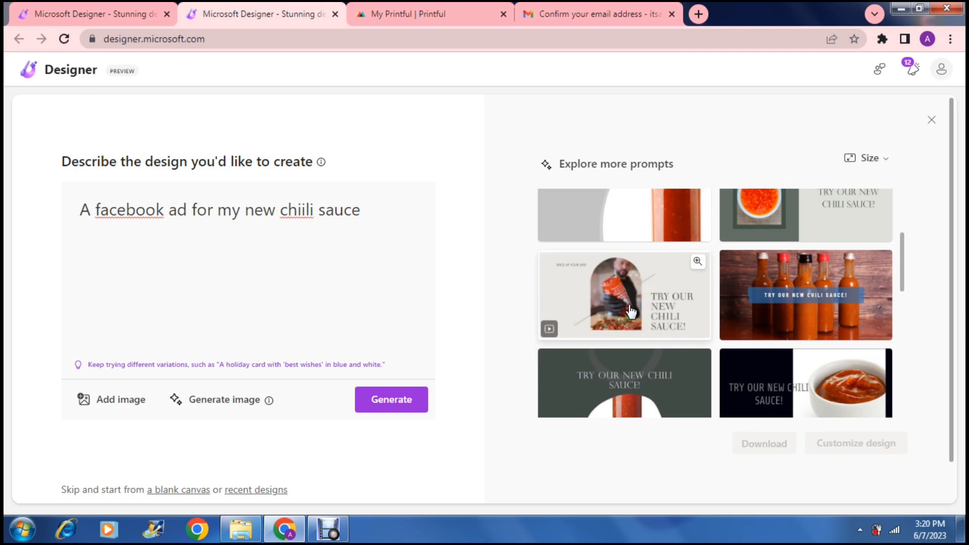
{"action": "left_click", "coordinate": [786, 298]}
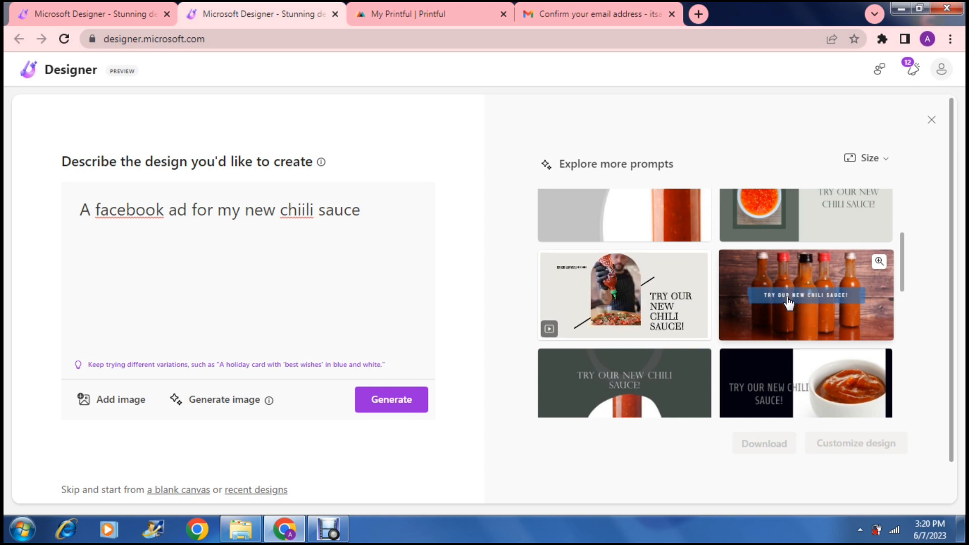
{"action": "left_click", "coordinate": [902, 269]}
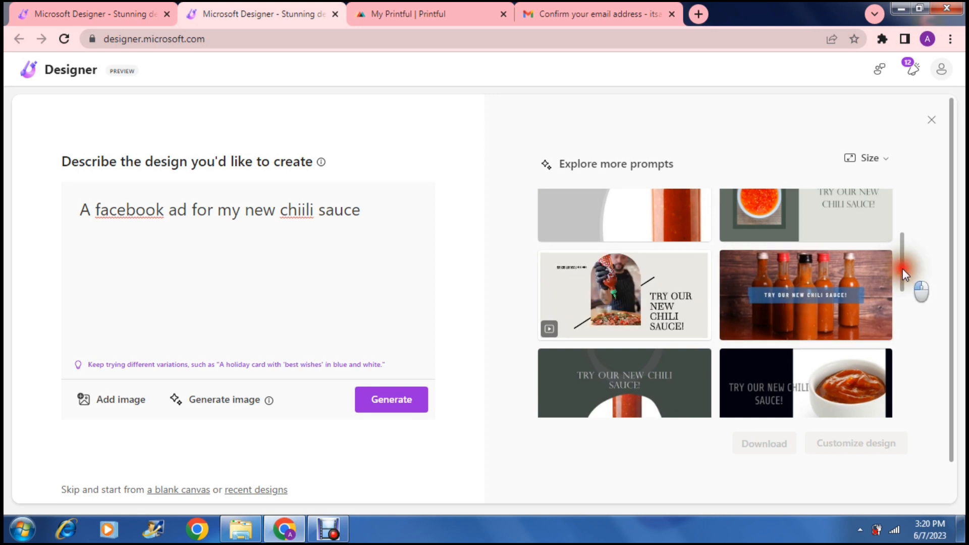
{"action": "left_click_drag", "start_coordinate": [902, 269], "coordinate": [879, 205]}
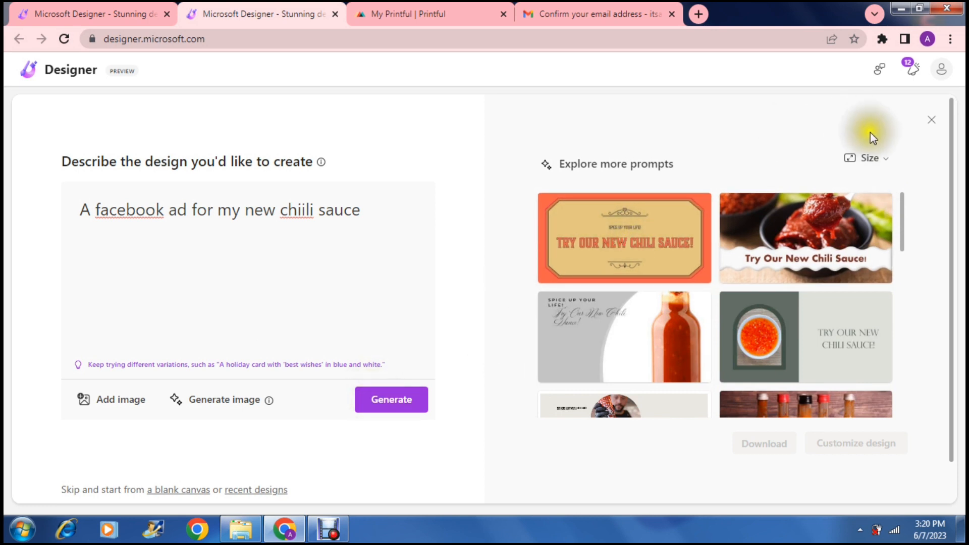
{"action": "left_click", "coordinate": [880, 159]}
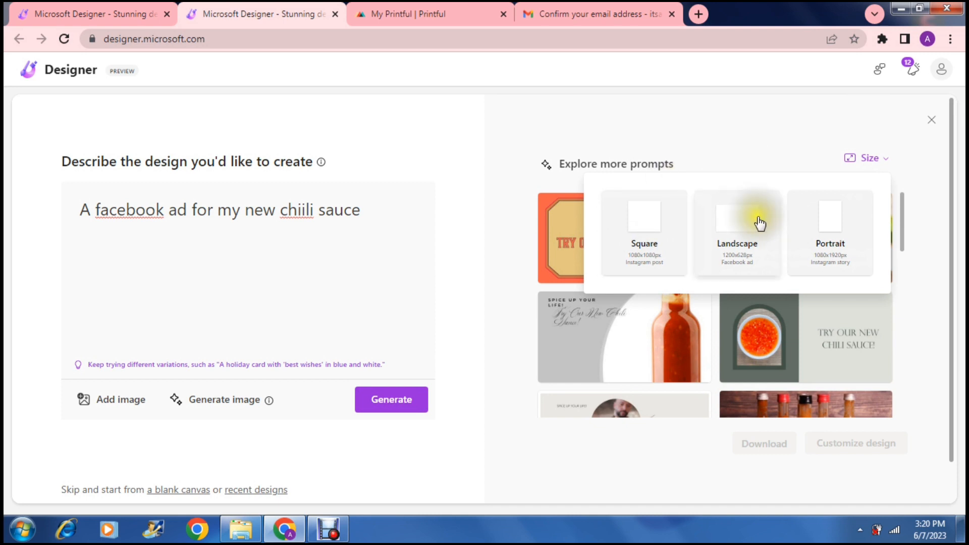
{"action": "left_click", "coordinate": [864, 158]}
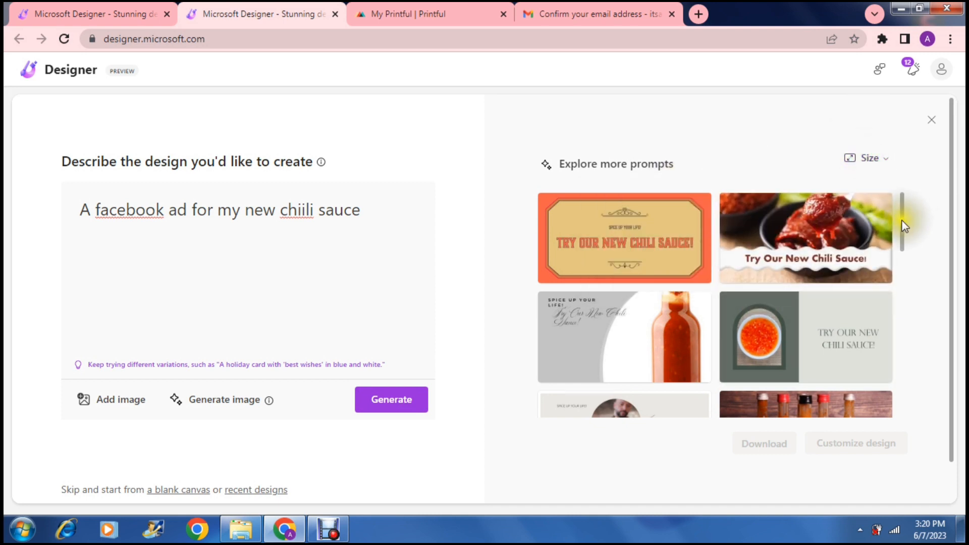
Choose the generated design with sauce bottles against a wooden wall and a blue banner, and open it for customization.
{"action": "left_click_drag", "start_coordinate": [901, 220], "coordinate": [904, 274]}
{"action": "scroll", "coordinate": [904, 273], "scroll_direction": "down", "scroll_amount": 1}
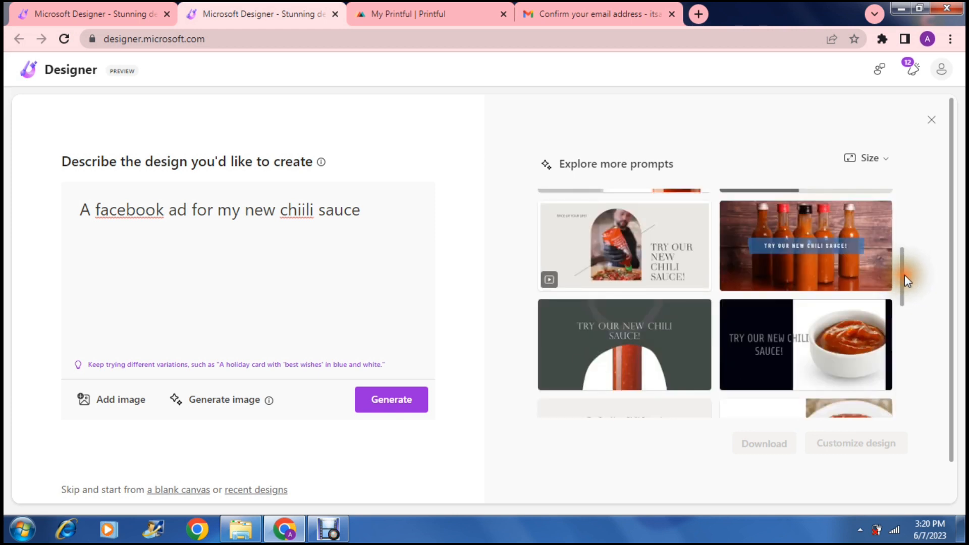
{"action": "left_click", "coordinate": [787, 259]}
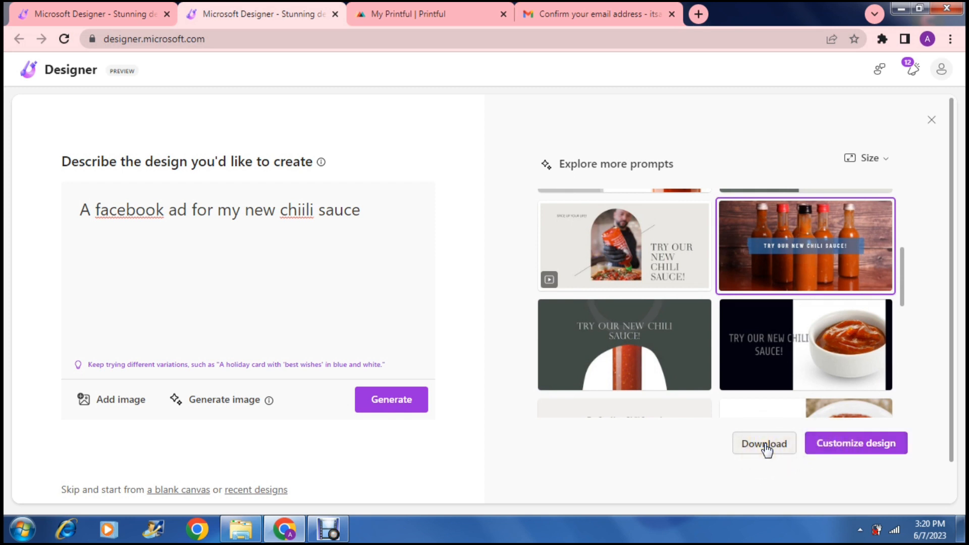
{"action": "left_click", "coordinate": [852, 445]}
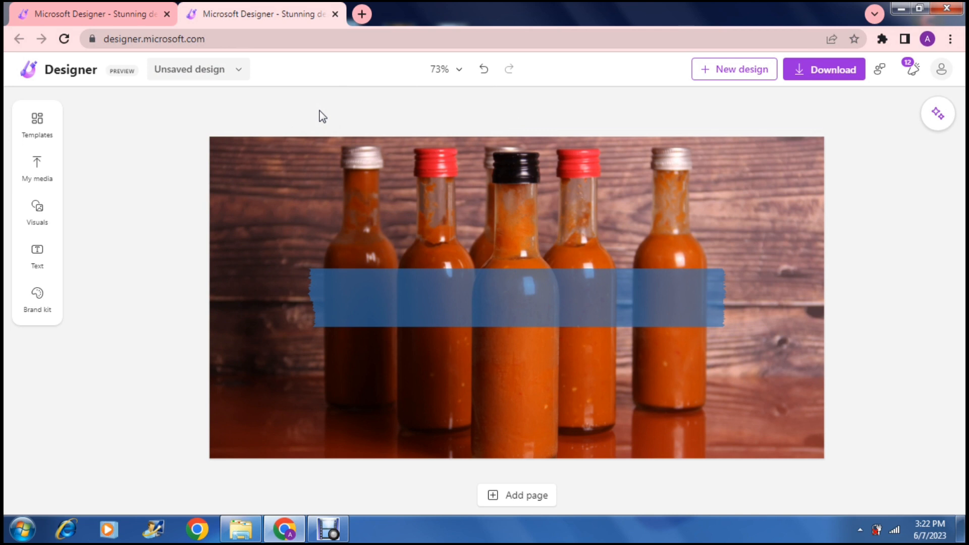
{"action": "left_click", "coordinate": [517, 318]}
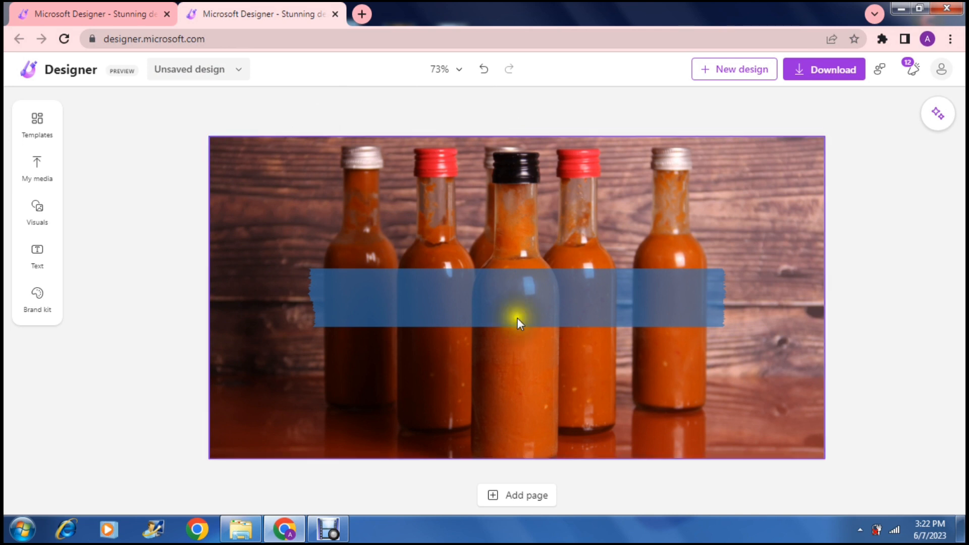
{"action": "left_click", "coordinate": [517, 317]}
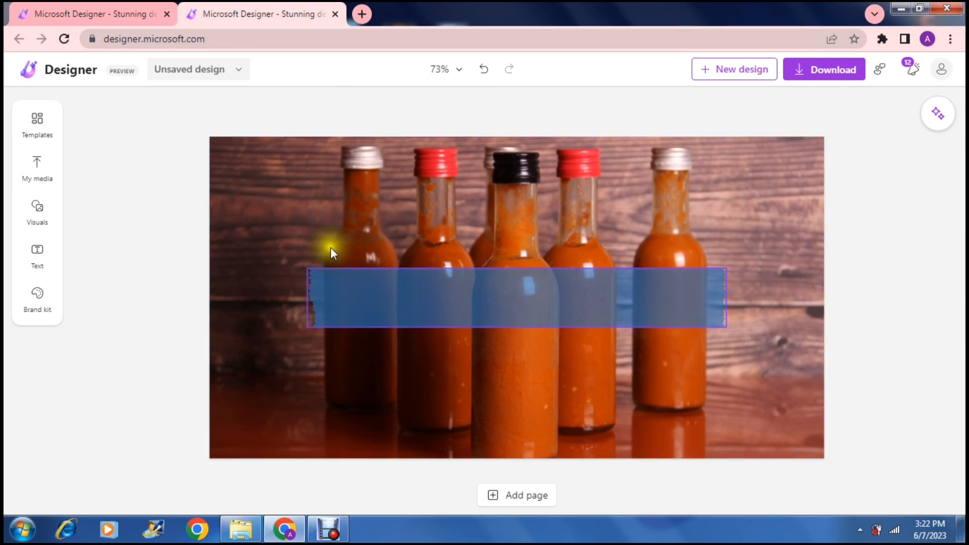
{"action": "left_click", "coordinate": [121, 161]}
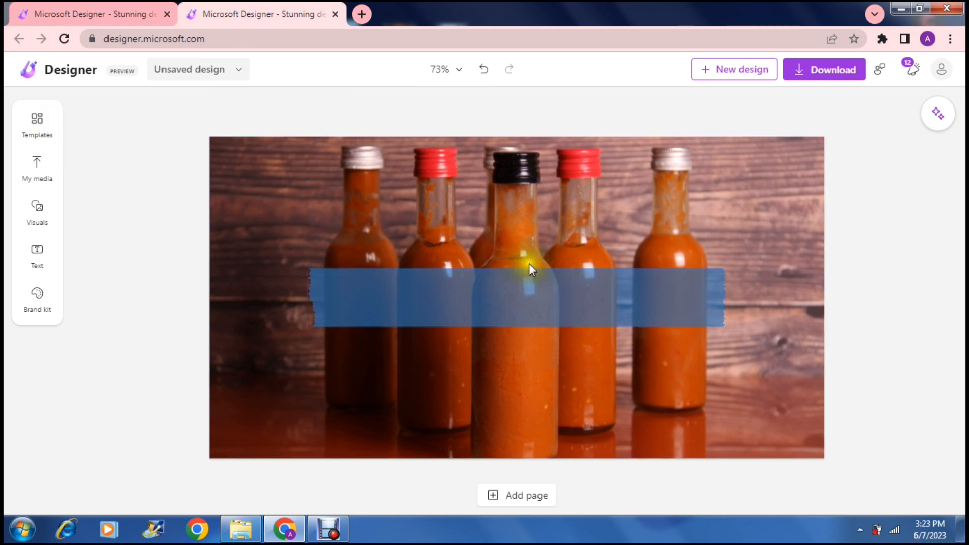
Browse the design templates, including the upcoming holidays section and the template search.
{"action": "left_click", "coordinate": [39, 127]}
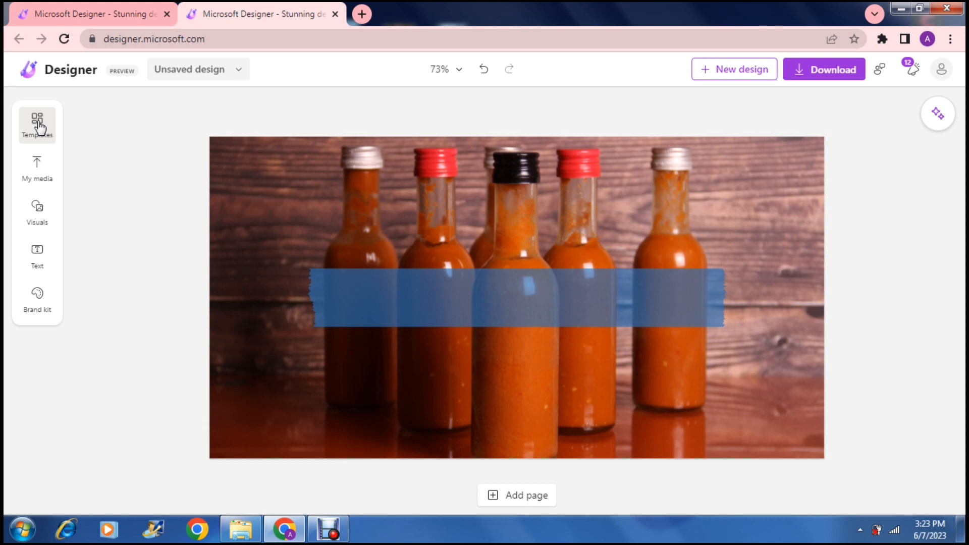
{"action": "left_click", "coordinate": [39, 126]}
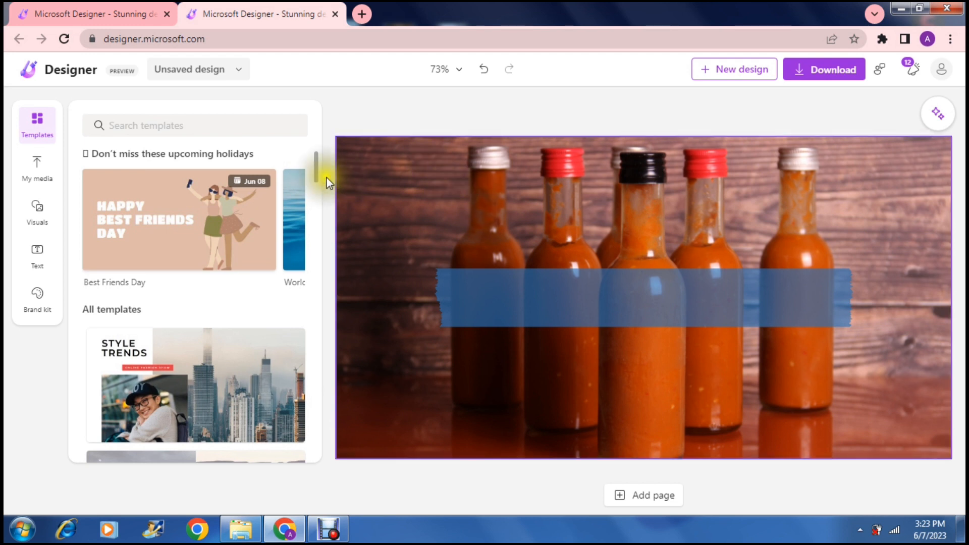
{"action": "left_click_drag", "start_coordinate": [316, 169], "coordinate": [311, 111]}
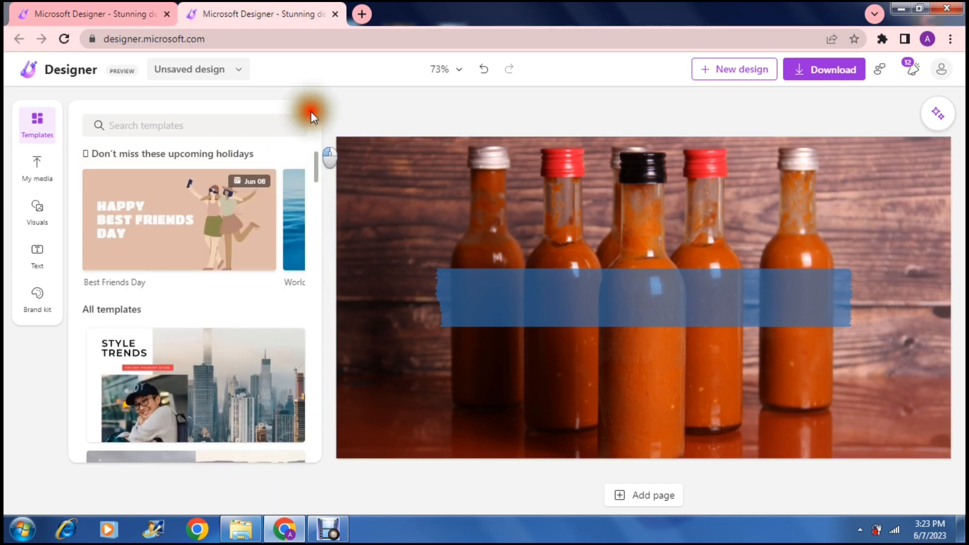
{"action": "left_click", "coordinate": [216, 126]}
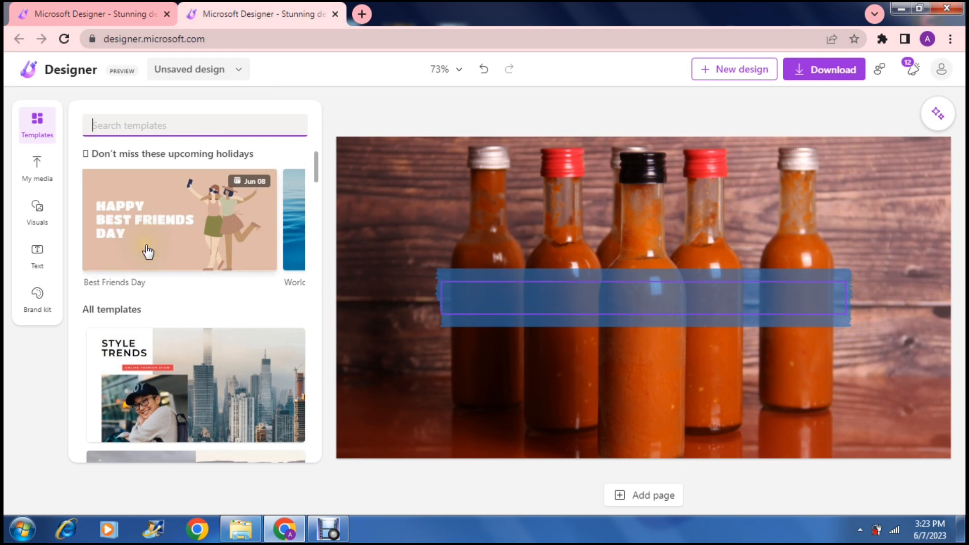
Upload the first "Default_A_sleek_metallic_cyborg_cat" image from this device to the design's media.
{"action": "left_click", "coordinate": [43, 161]}
{"action": "left_click", "coordinate": [43, 166]}
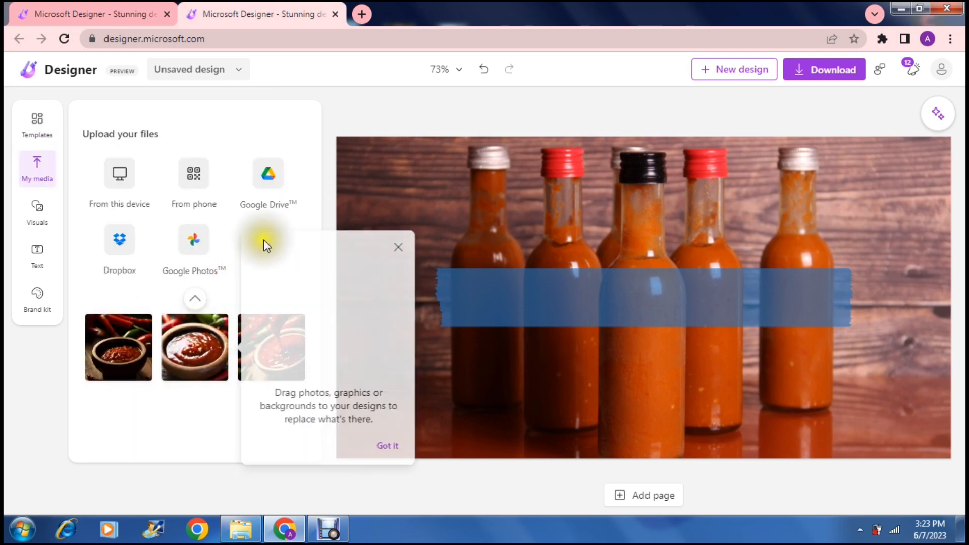
{"action": "left_click", "coordinate": [395, 247]}
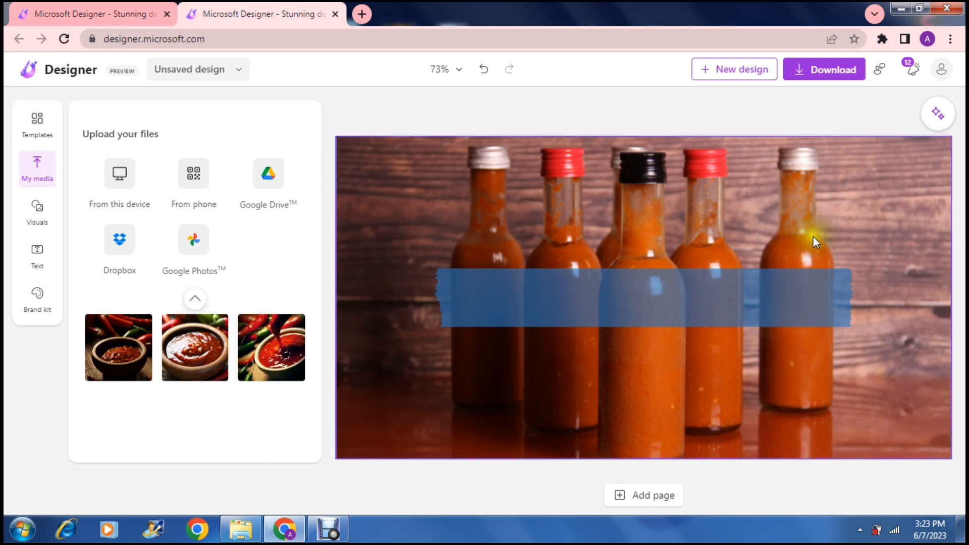
{"action": "left_click", "coordinate": [371, 285]}
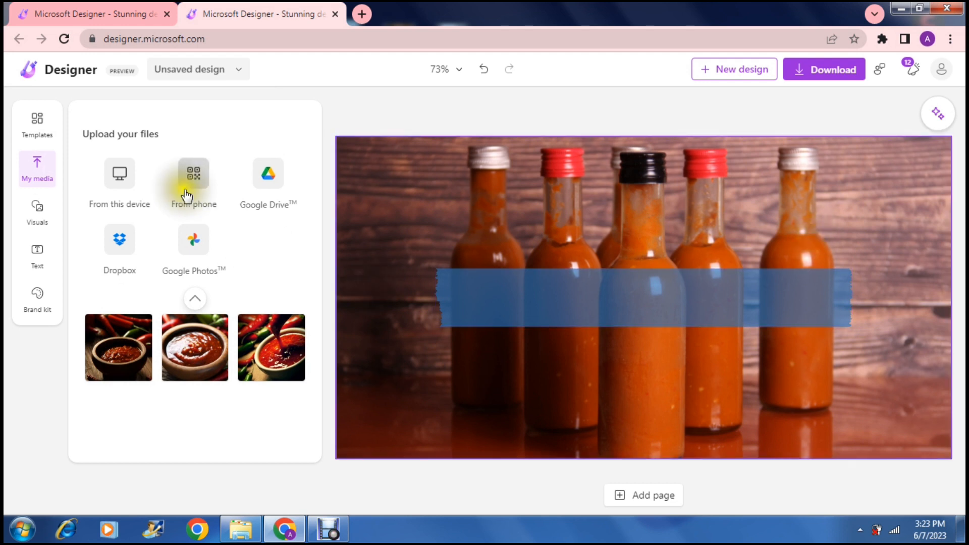
{"action": "left_click", "coordinate": [132, 190]}
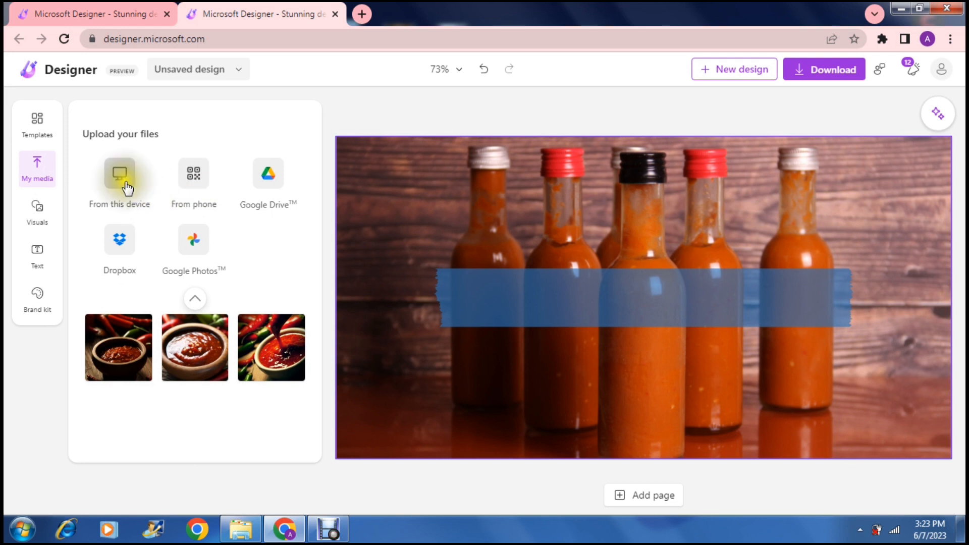
{"action": "left_click", "coordinate": [119, 175]}
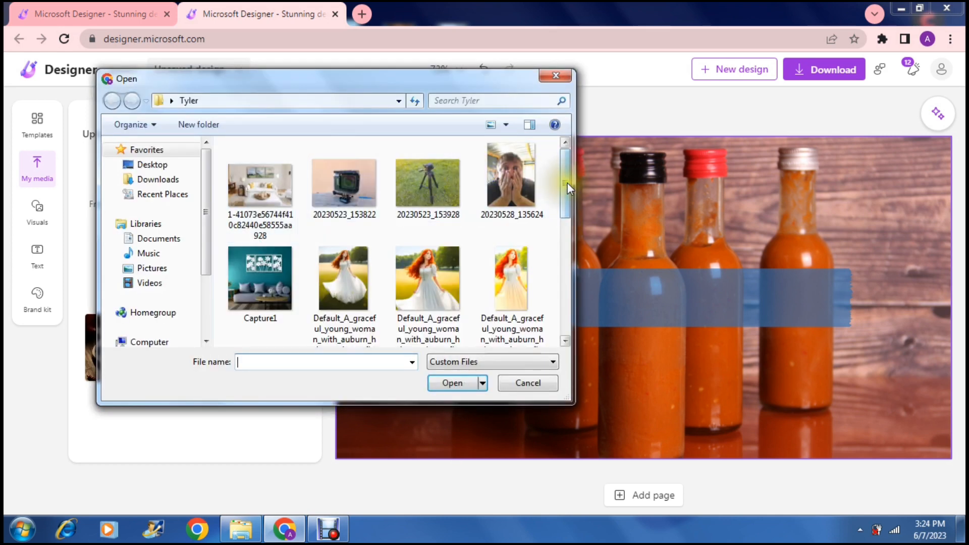
{"action": "left_click_drag", "start_coordinate": [567, 183], "coordinate": [565, 232]}
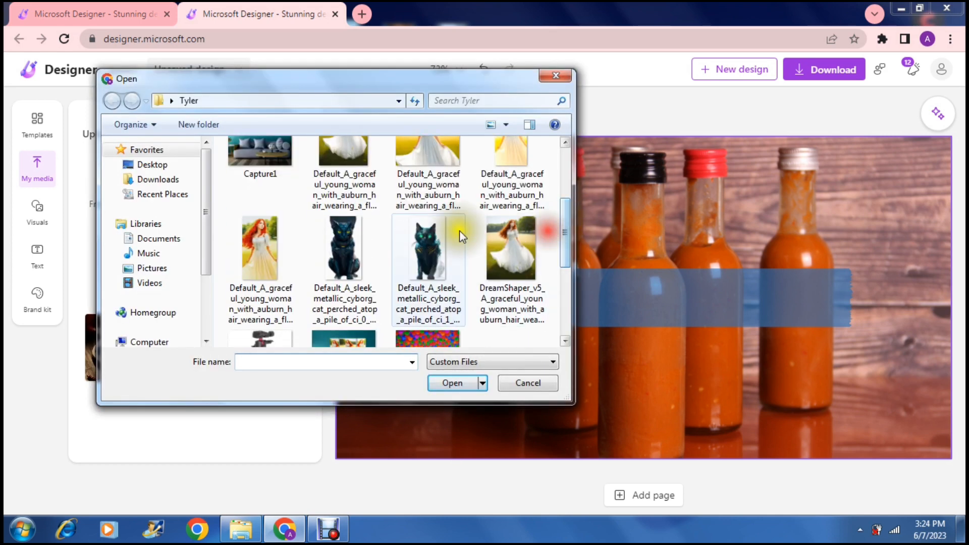
{"action": "left_click", "coordinate": [329, 242]}
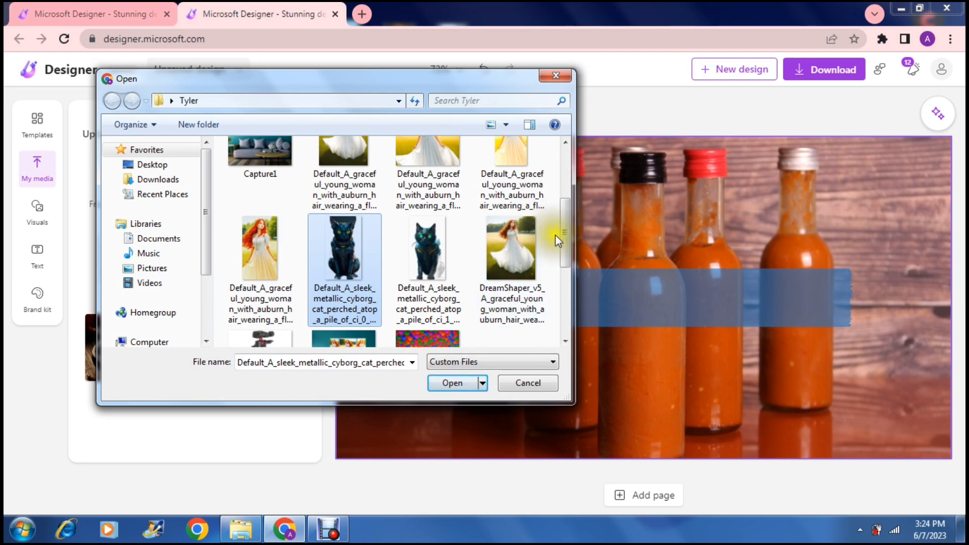
{"action": "left_click_drag", "start_coordinate": [563, 234], "coordinate": [552, 252]}
{"action": "left_click", "coordinate": [452, 382]}
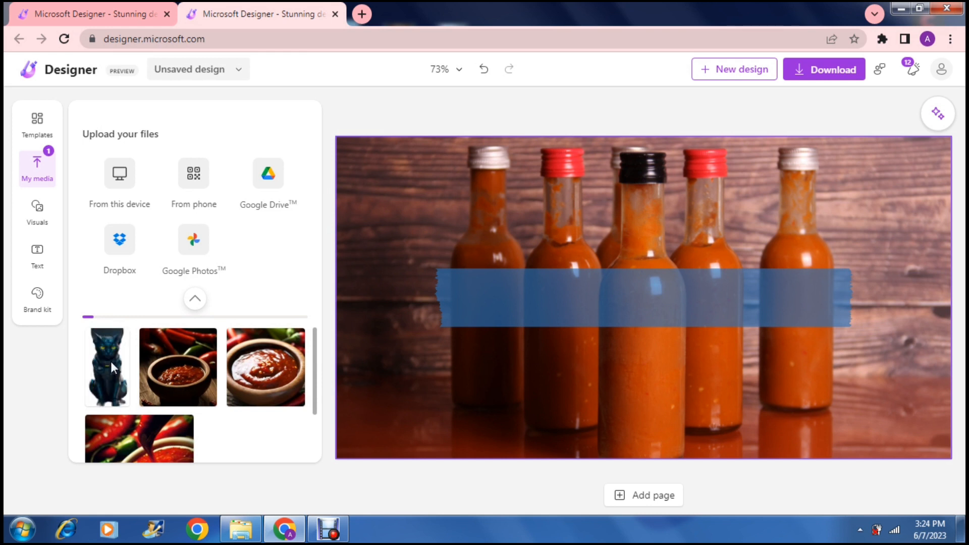
Search all visuals for "chili".
{"action": "left_click", "coordinate": [37, 213]}
{"action": "left_click", "coordinate": [38, 215]}
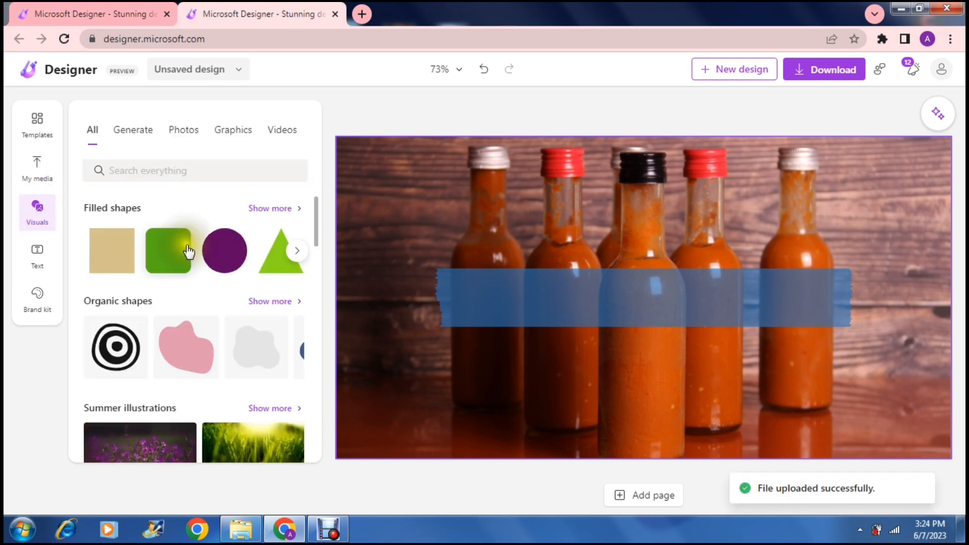
{"action": "left_click_drag", "start_coordinate": [316, 221], "coordinate": [324, 183]}
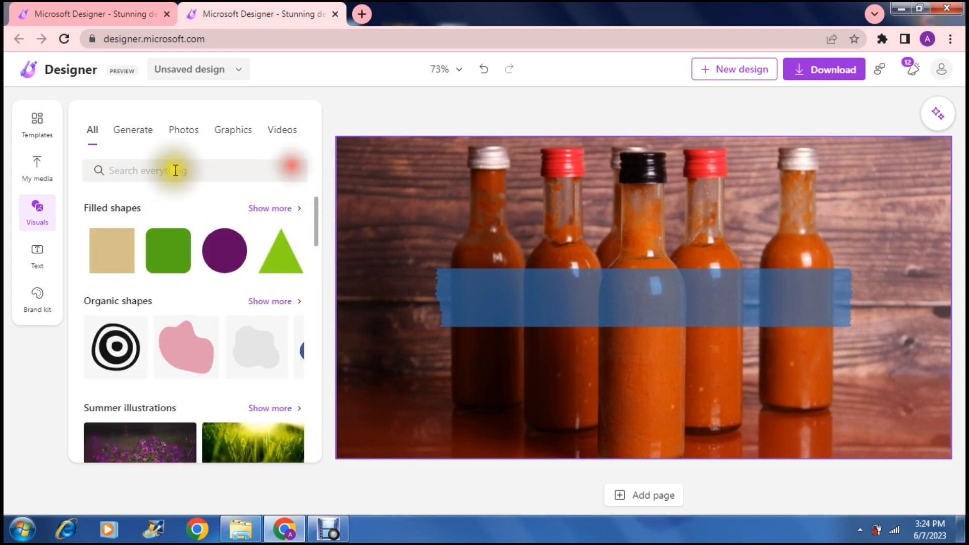
{"action": "left_click", "coordinate": [155, 171]}
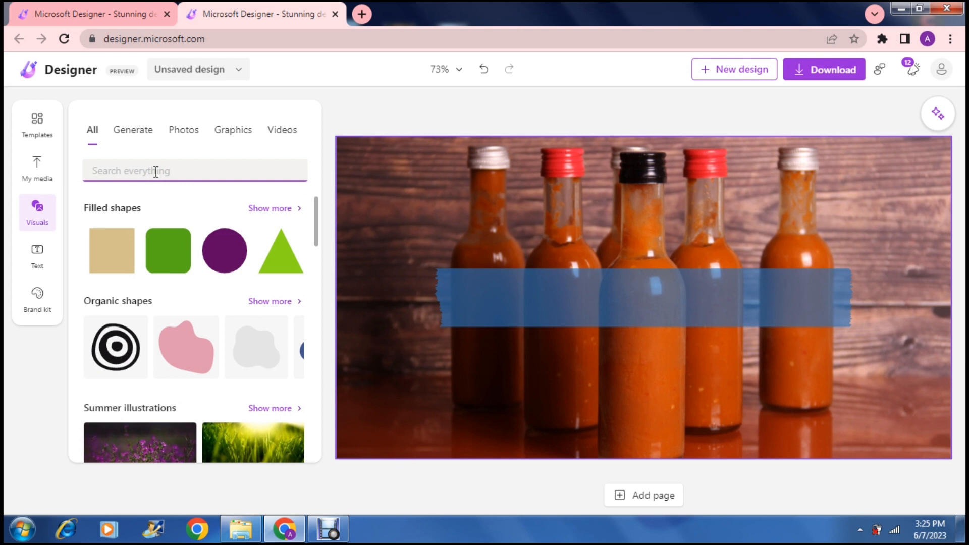
{"action": "type", "text": "chili"}
{"action": "key", "text": "Return"}
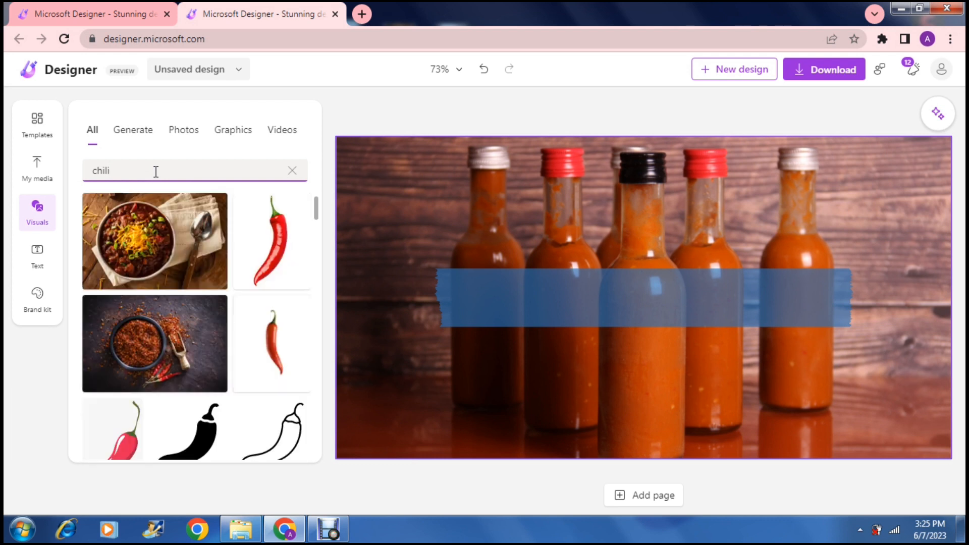
Add the large red chili pepper picture from the results to the design and remove its background.
{"action": "left_click", "coordinate": [316, 209]}
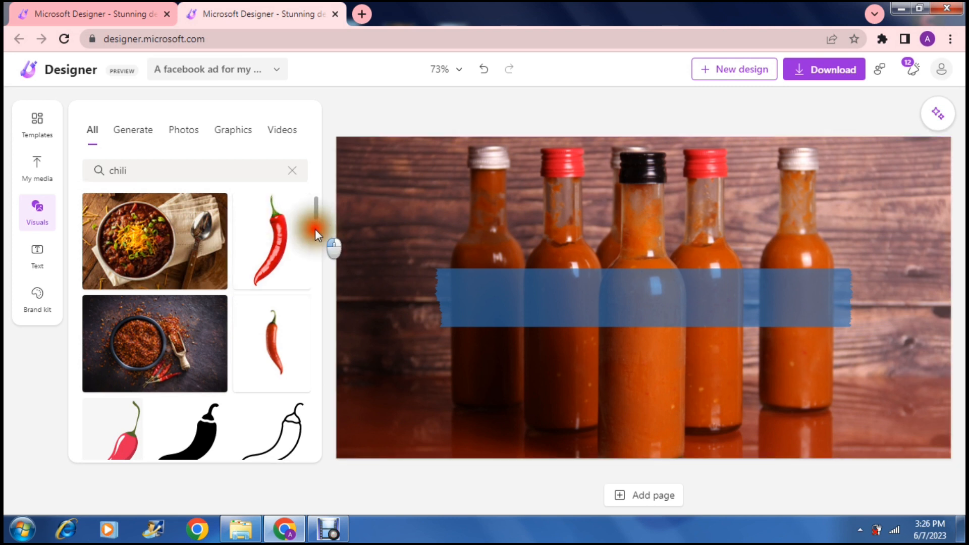
{"action": "scroll", "coordinate": [315, 229], "scroll_direction": "down", "scroll_amount": 5}
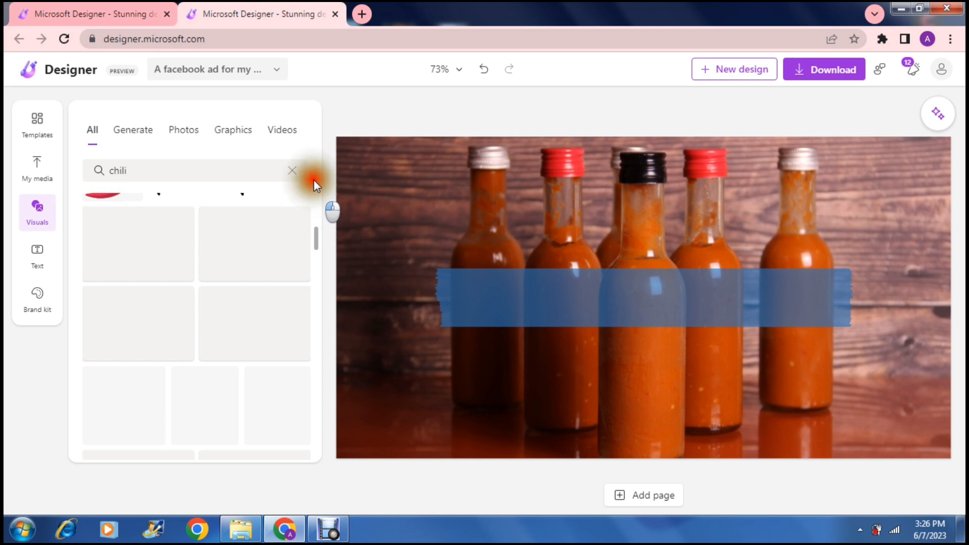
{"action": "scroll", "coordinate": [315, 184], "scroll_direction": "up", "scroll_amount": 5}
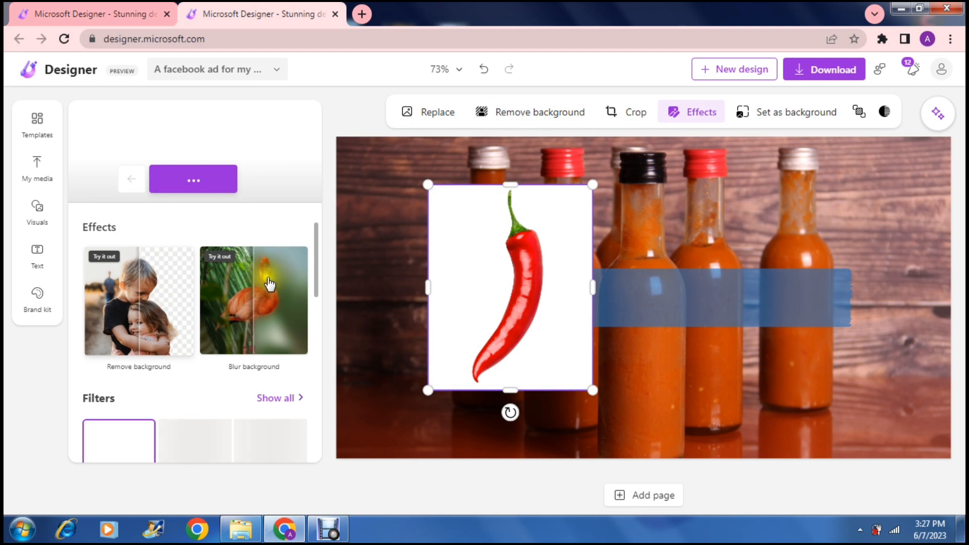
{"action": "left_click", "coordinate": [168, 289]}
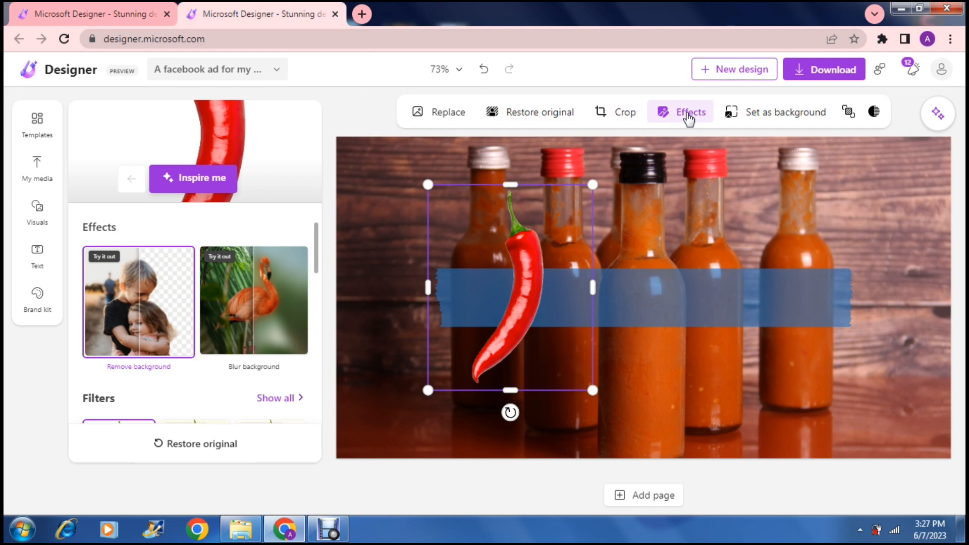
{"action": "left_click", "coordinate": [776, 117]}
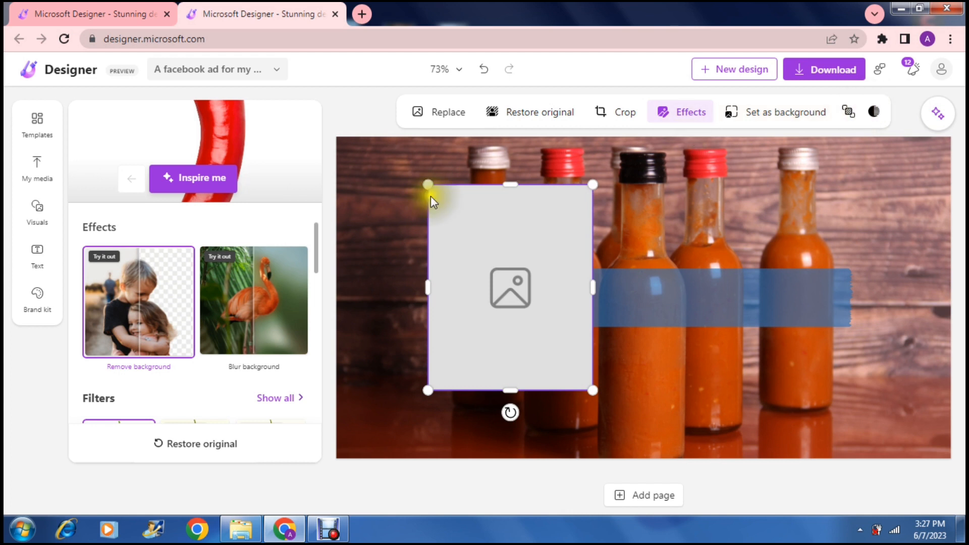
{"action": "left_click", "coordinate": [372, 216]}
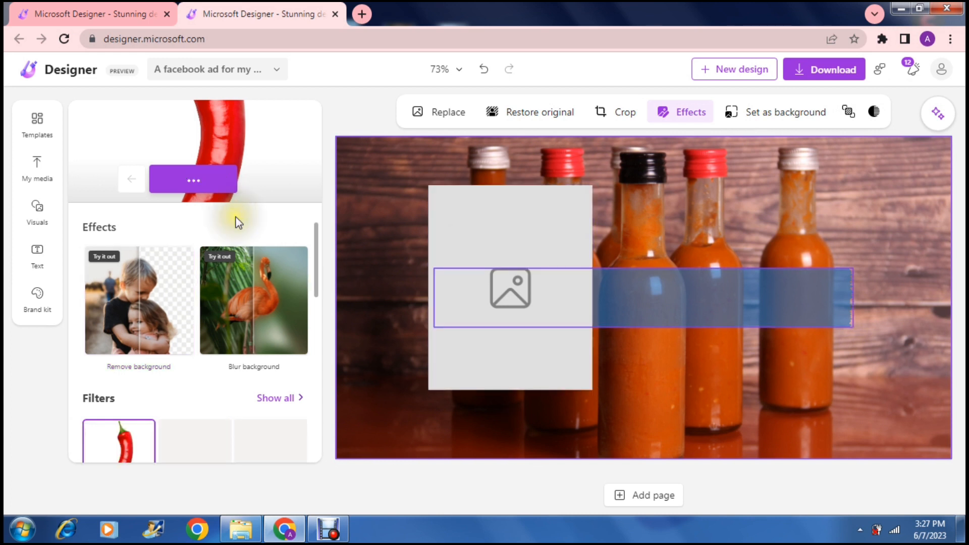
Look through the text options, including the heading presets and the ready-made text styles.
{"action": "left_click", "coordinate": [37, 253]}
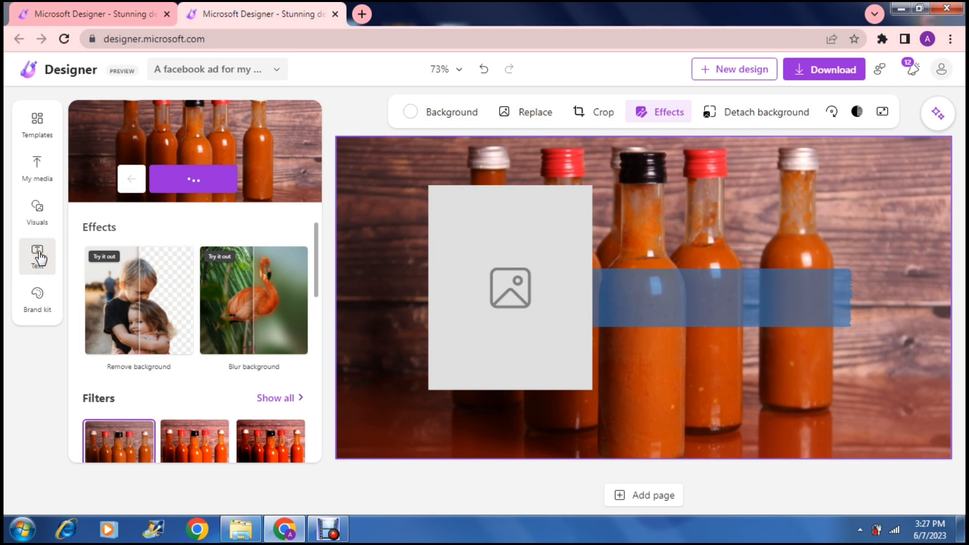
{"action": "left_click", "coordinate": [40, 256]}
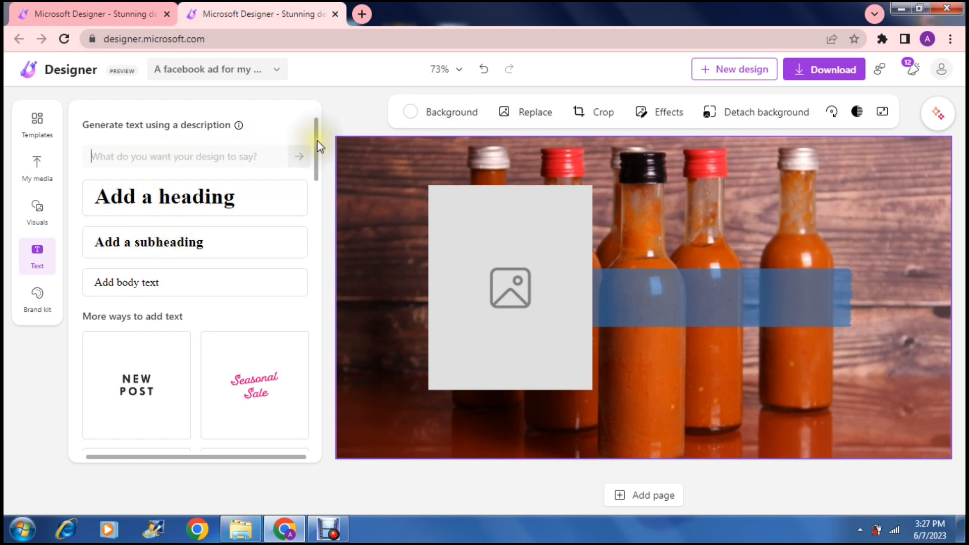
{"action": "left_click_drag", "start_coordinate": [318, 147], "coordinate": [314, 211]}
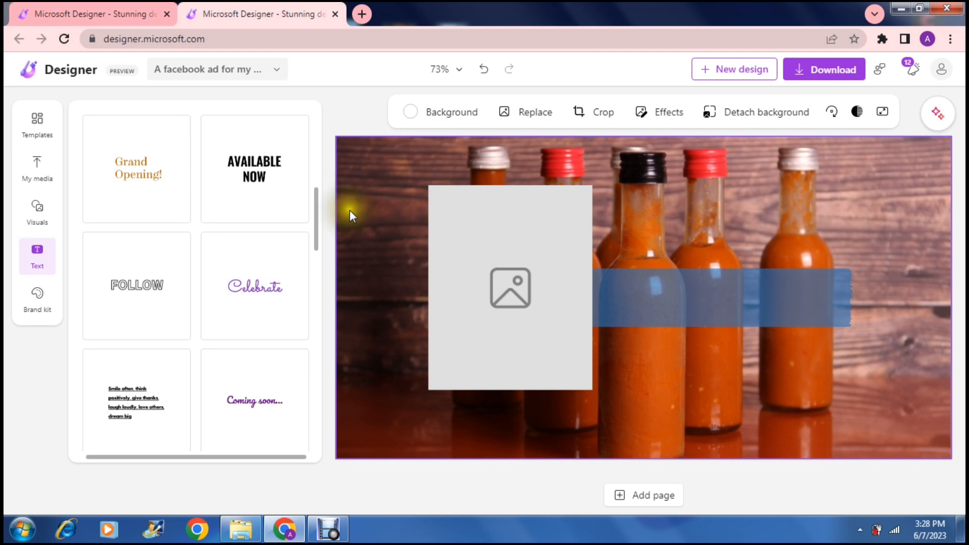
{"action": "left_click", "coordinate": [397, 235]}
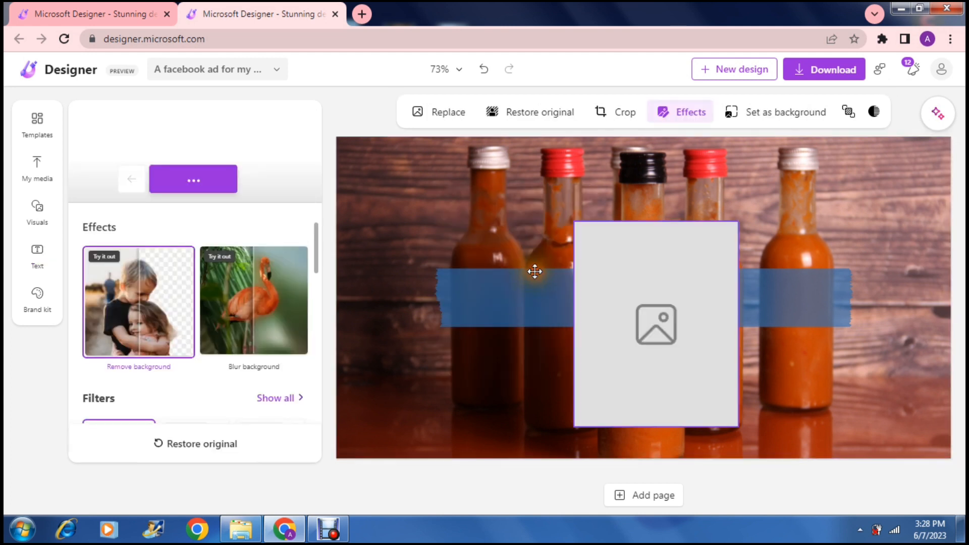
Move the chili pepper picture over to the right edge of the design, centred vertically on the canvas.
{"action": "left_click_drag", "start_coordinate": [599, 308], "coordinate": [657, 327]}
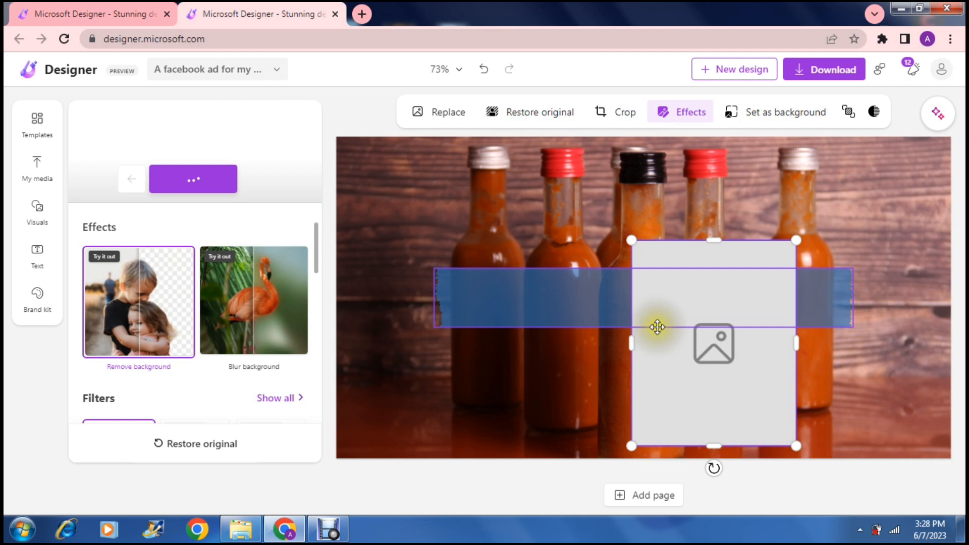
{"action": "left_click_drag", "start_coordinate": [657, 327], "coordinate": [846, 322]}
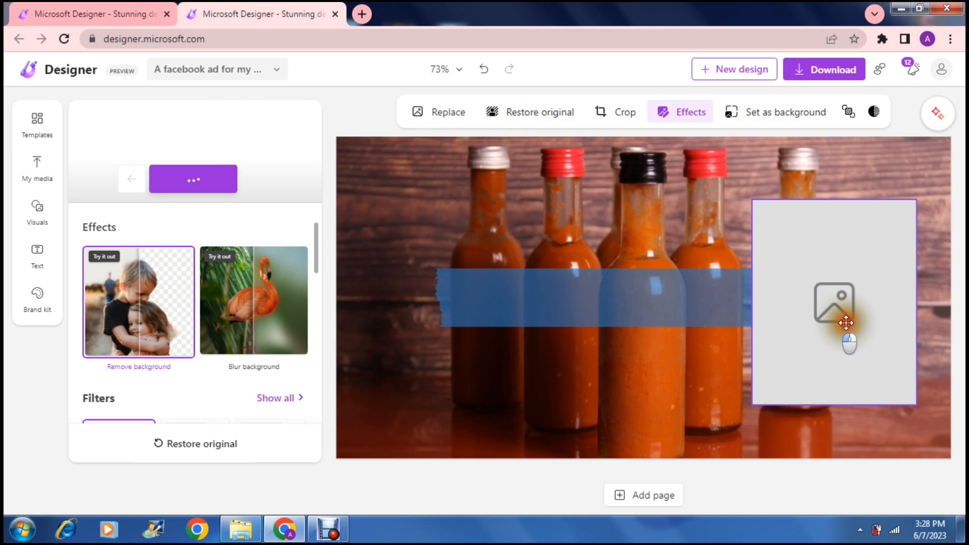
{"action": "left_click_drag", "start_coordinate": [846, 322], "coordinate": [892, 318]}
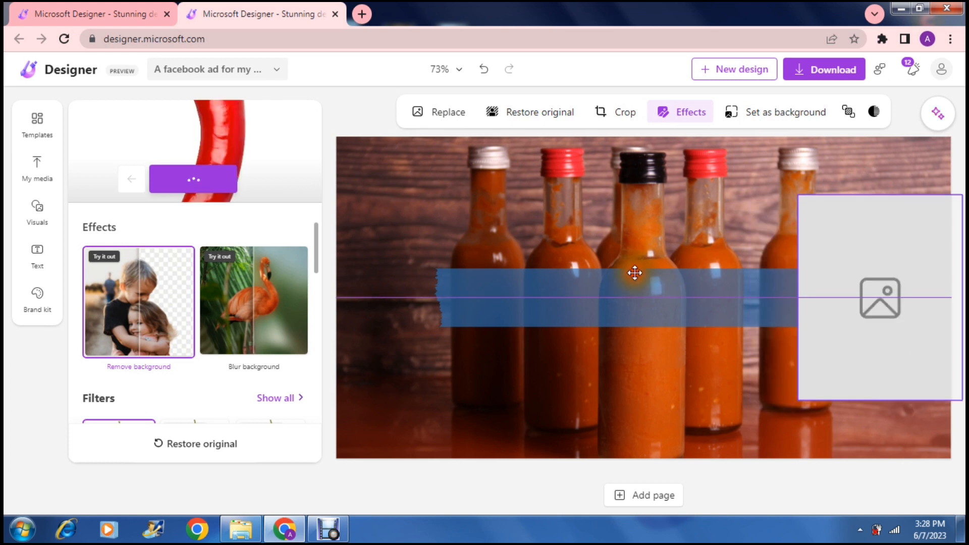
{"action": "left_click_drag", "start_coordinate": [635, 273], "coordinate": [635, 273]}
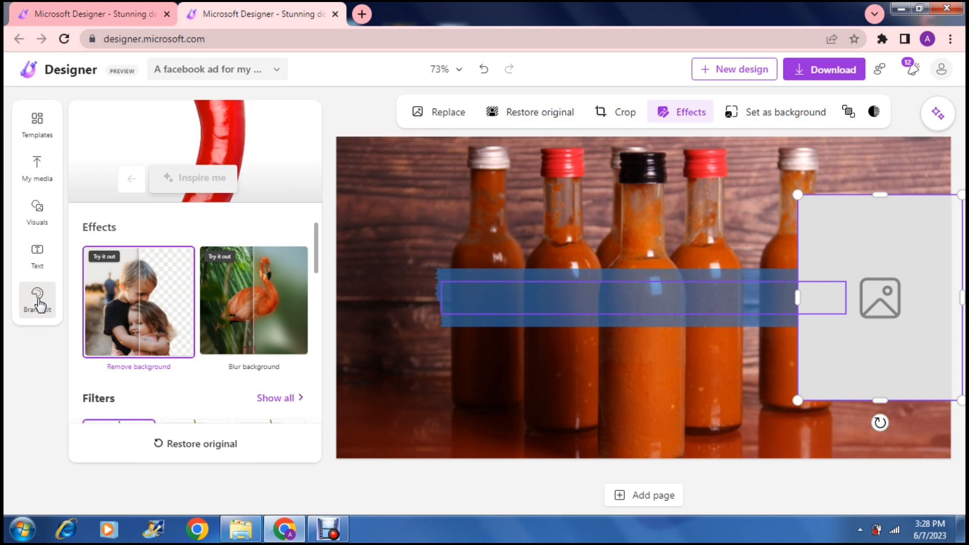
Look through the suggested font and colour styles in the brand kit.
{"action": "left_click", "coordinate": [40, 305]}
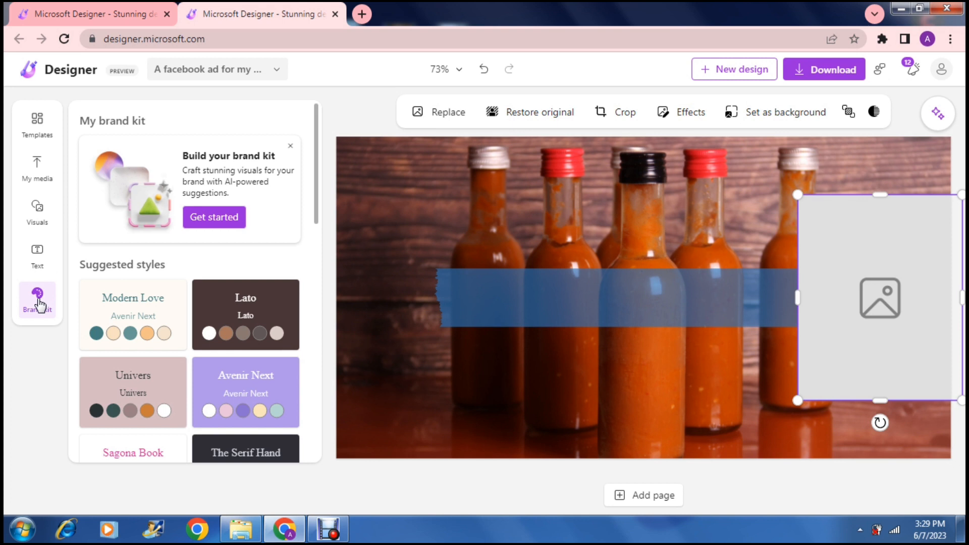
{"action": "left_click_drag", "start_coordinate": [316, 188], "coordinate": [316, 249]}
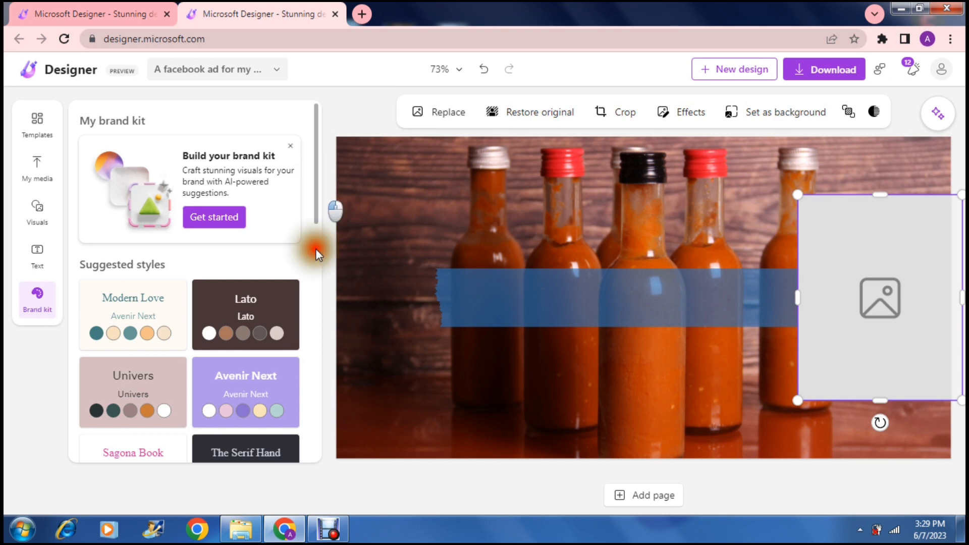
{"action": "left_click", "coordinate": [316, 272]}
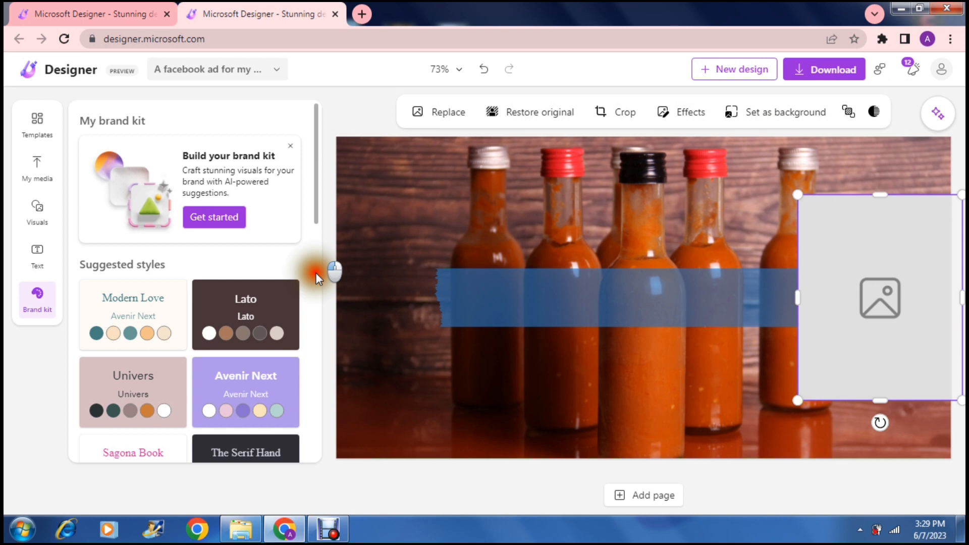
{"action": "scroll", "coordinate": [256, 238], "scroll_direction": "down", "scroll_amount": 4}
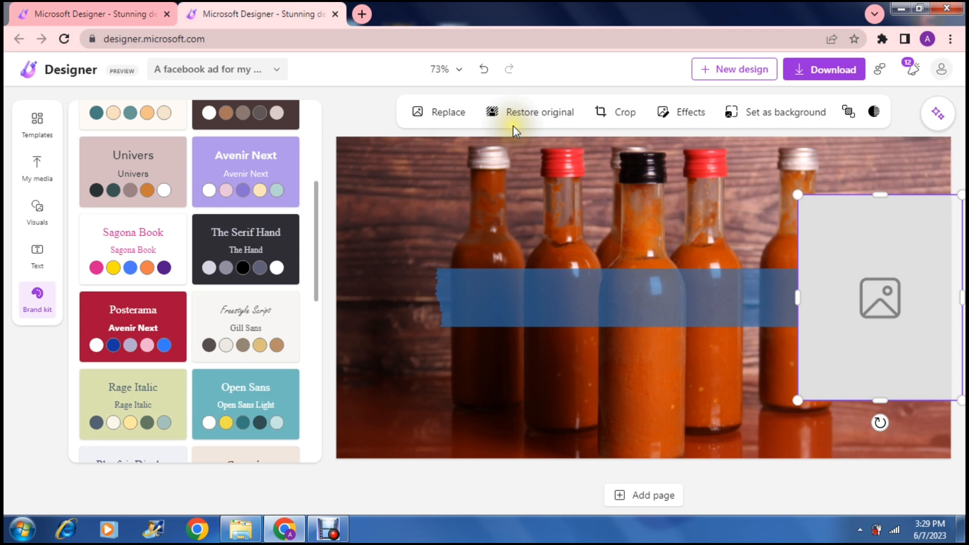
Review the available file types and download the design as PNG (Recommended) with the watermark removed.
{"action": "left_click", "coordinate": [823, 76]}
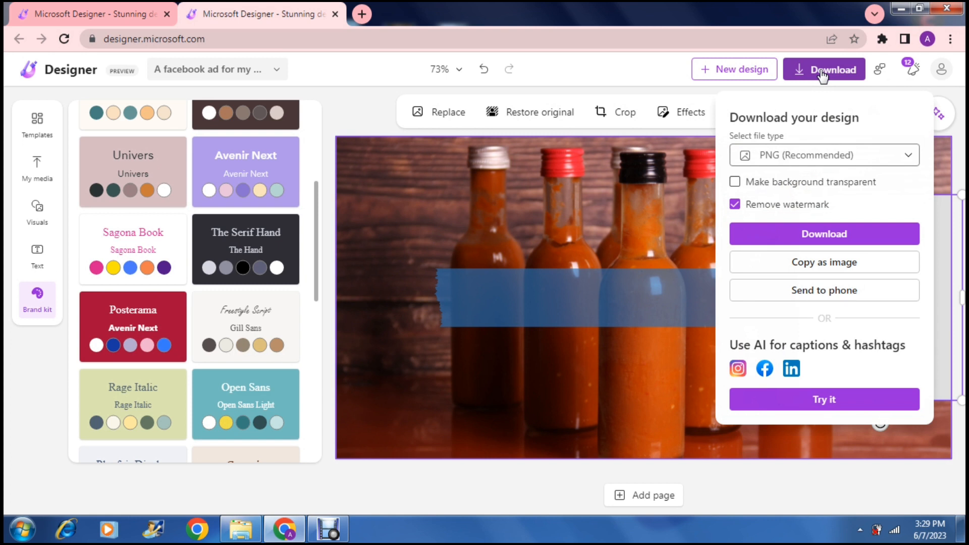
{"action": "left_click", "coordinate": [863, 159]}
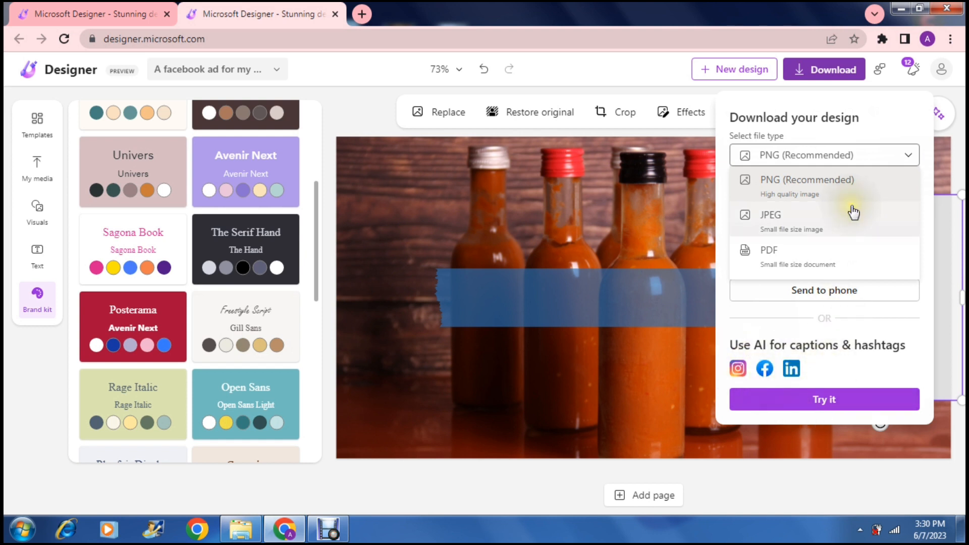
{"action": "left_click", "coordinate": [824, 156]}
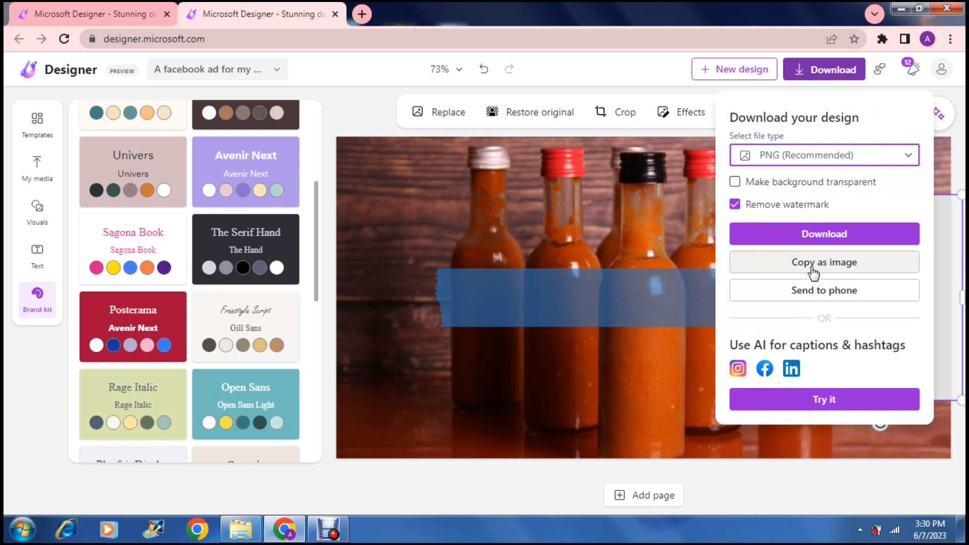
{"action": "left_click", "coordinate": [812, 235]}
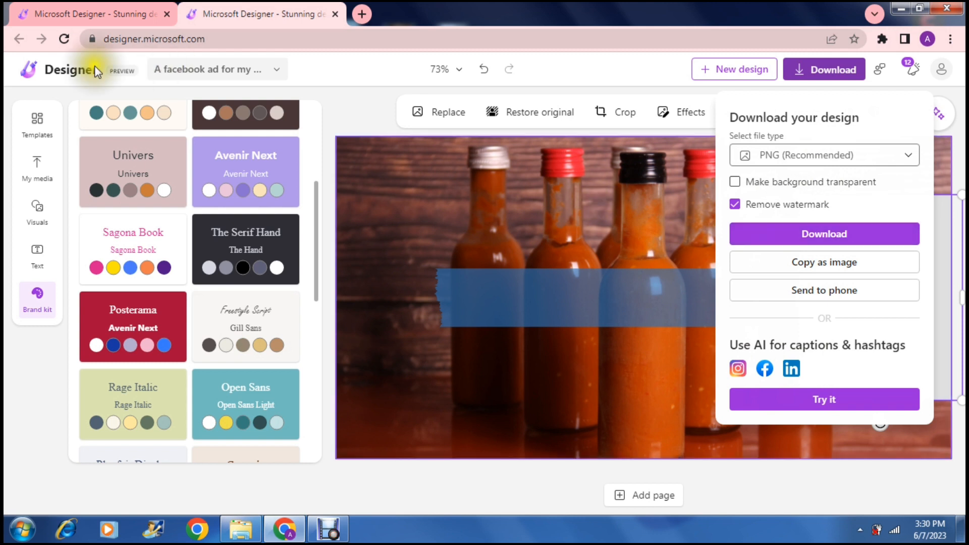
{"action": "left_click", "coordinate": [69, 76]}
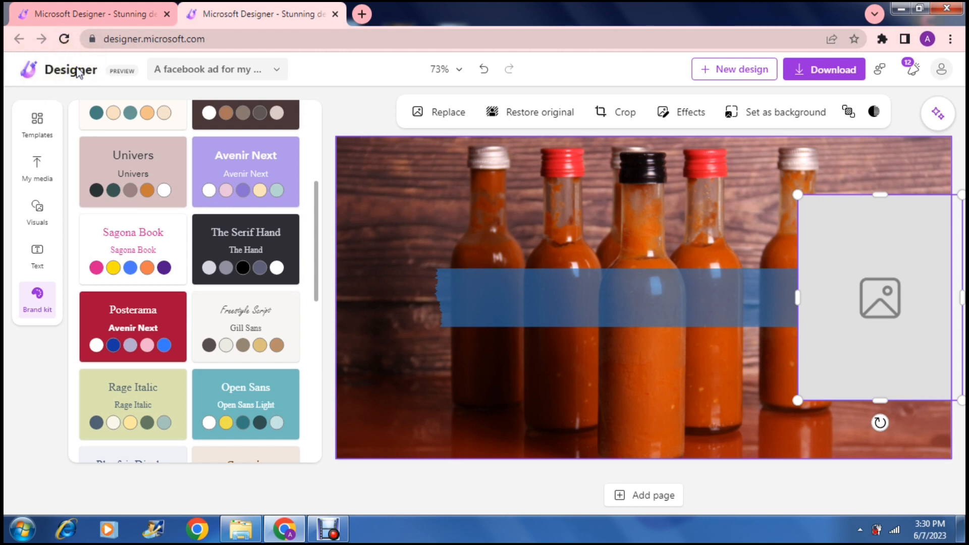
Switch to the other open design, the "SPICE UP YOUR LIFE!" ad, and select its background.
{"action": "left_click", "coordinate": [85, 7]}
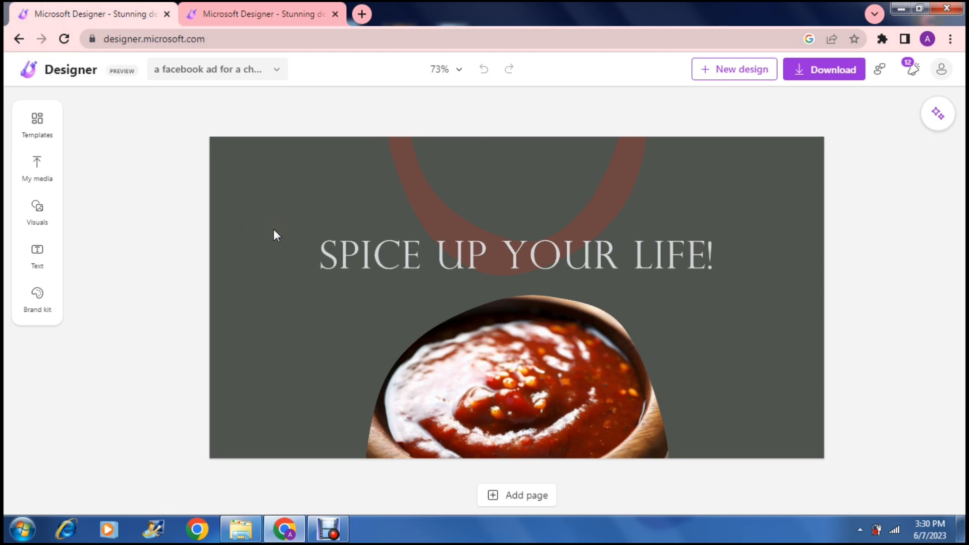
{"action": "left_click", "coordinate": [220, 210]}
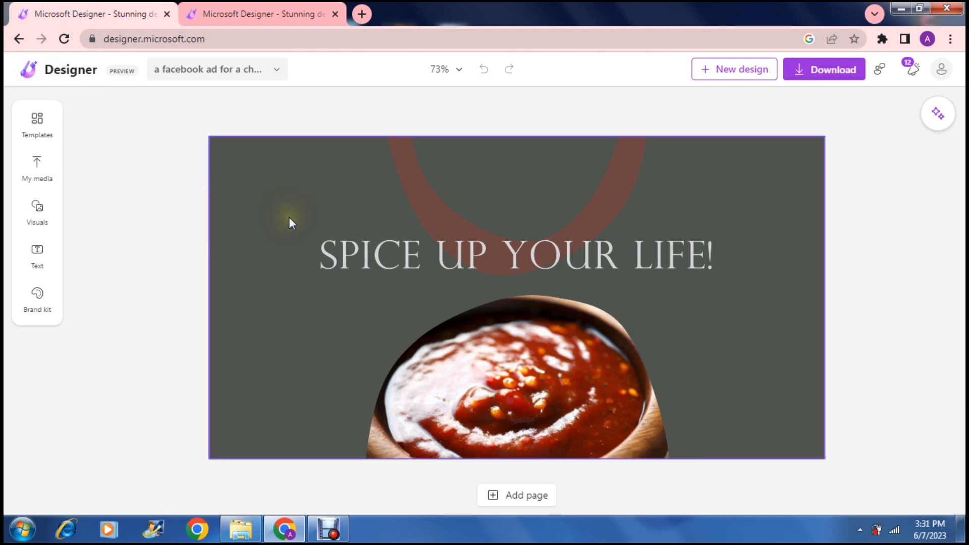